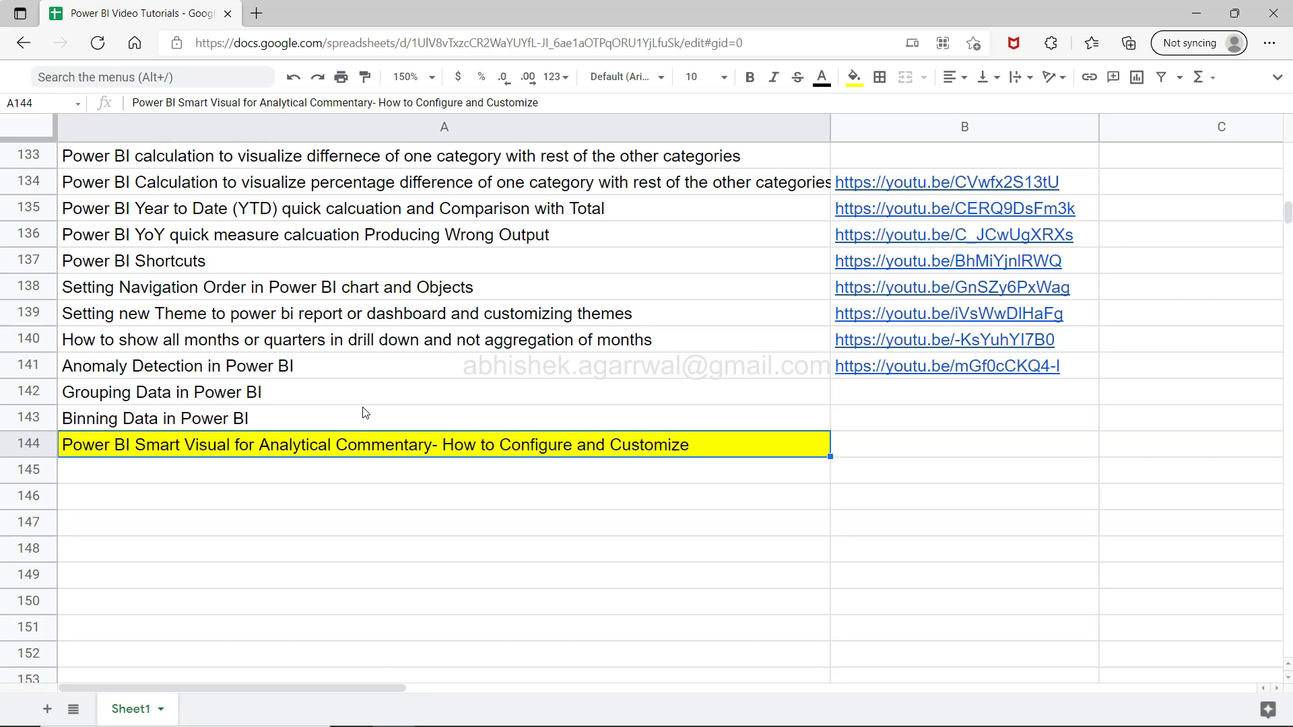
Select the sheet's web address and cell A138, then switch to the Sales Dashboard in Power BI
click(425, 449)
click(701, 45)
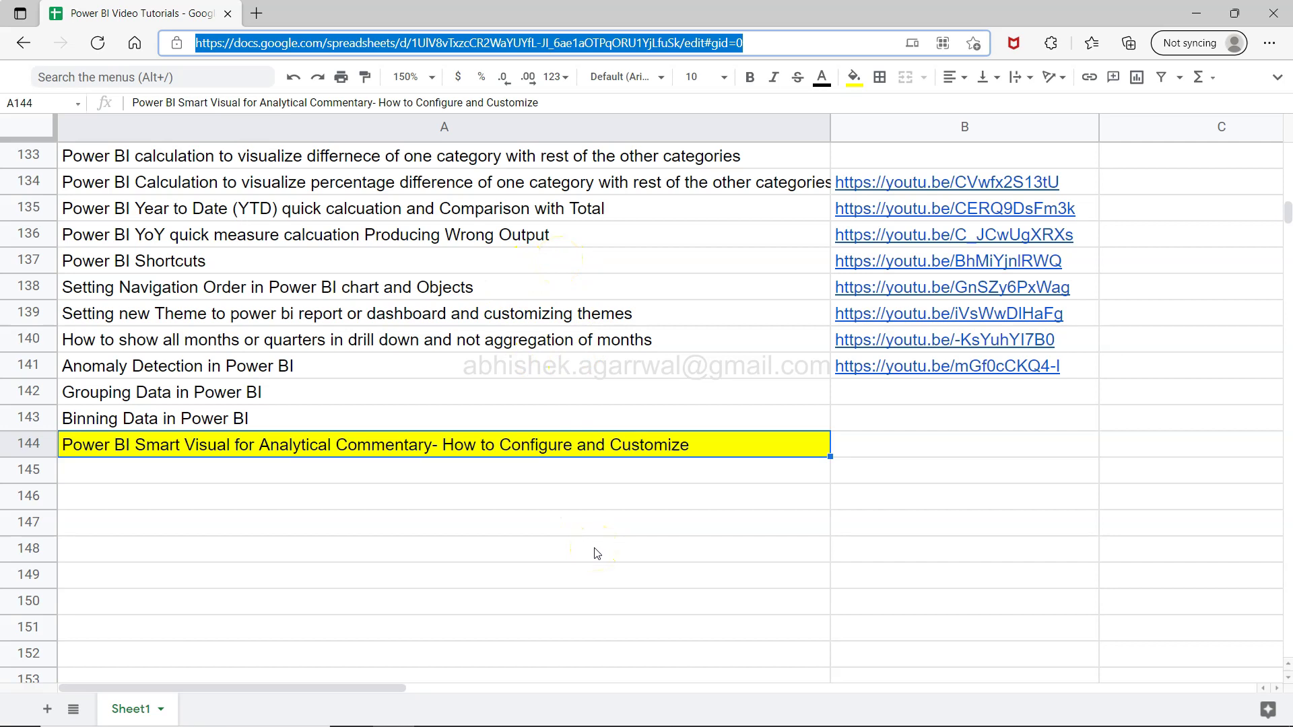
click(539, 295)
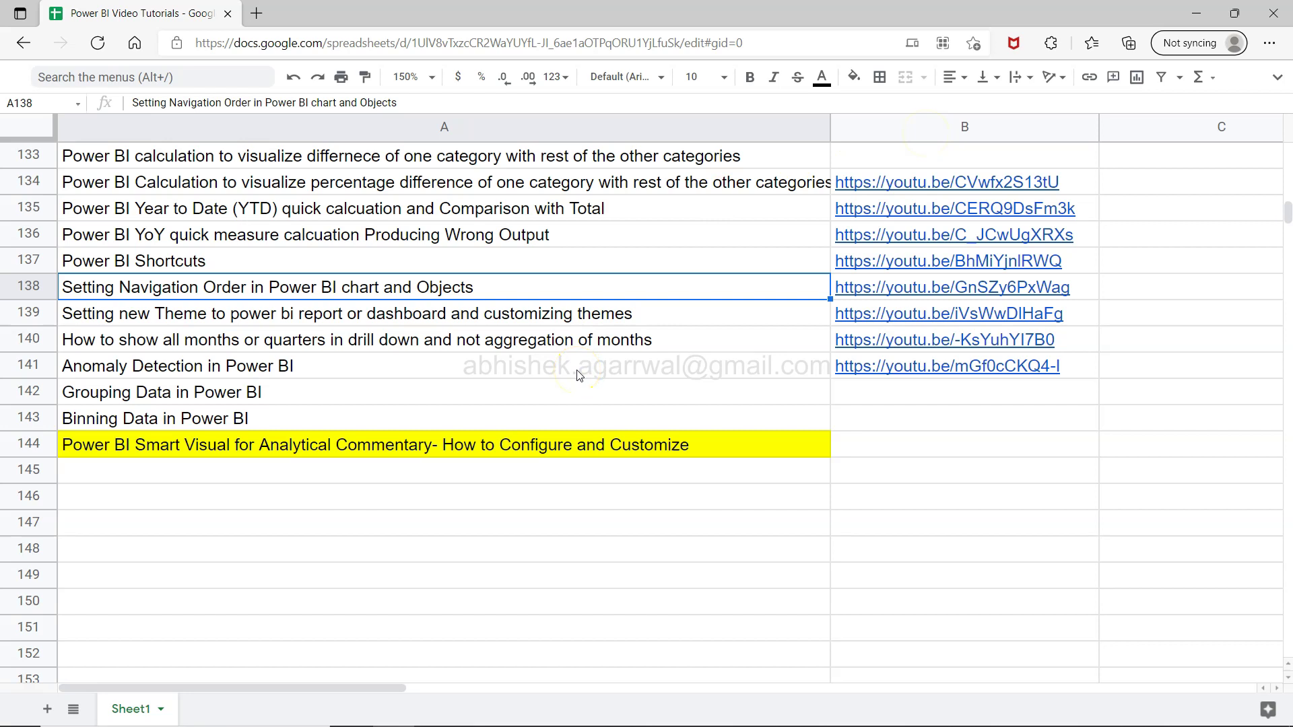
key(alt+Tab)
key(alt+Tab)
key(alt+Tab)
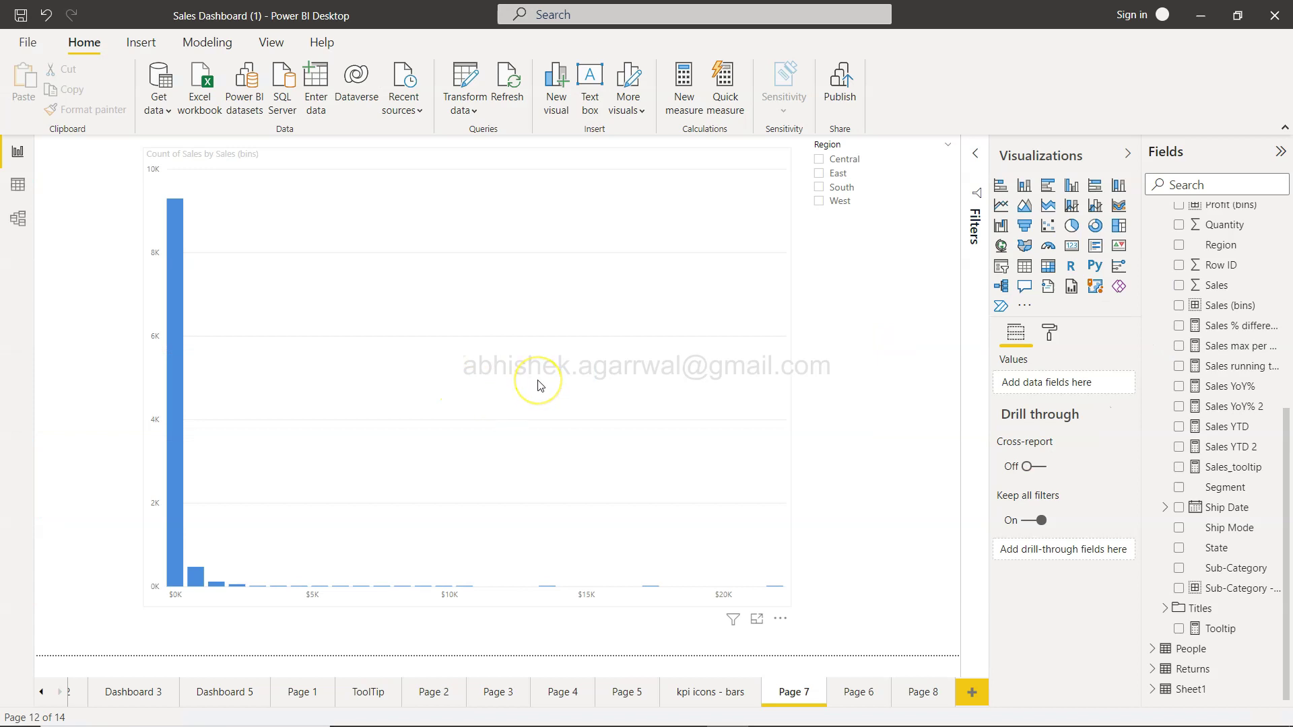
Replace the sales histogram with a clustered column chart of Sales by Sub-Category
click(539, 386)
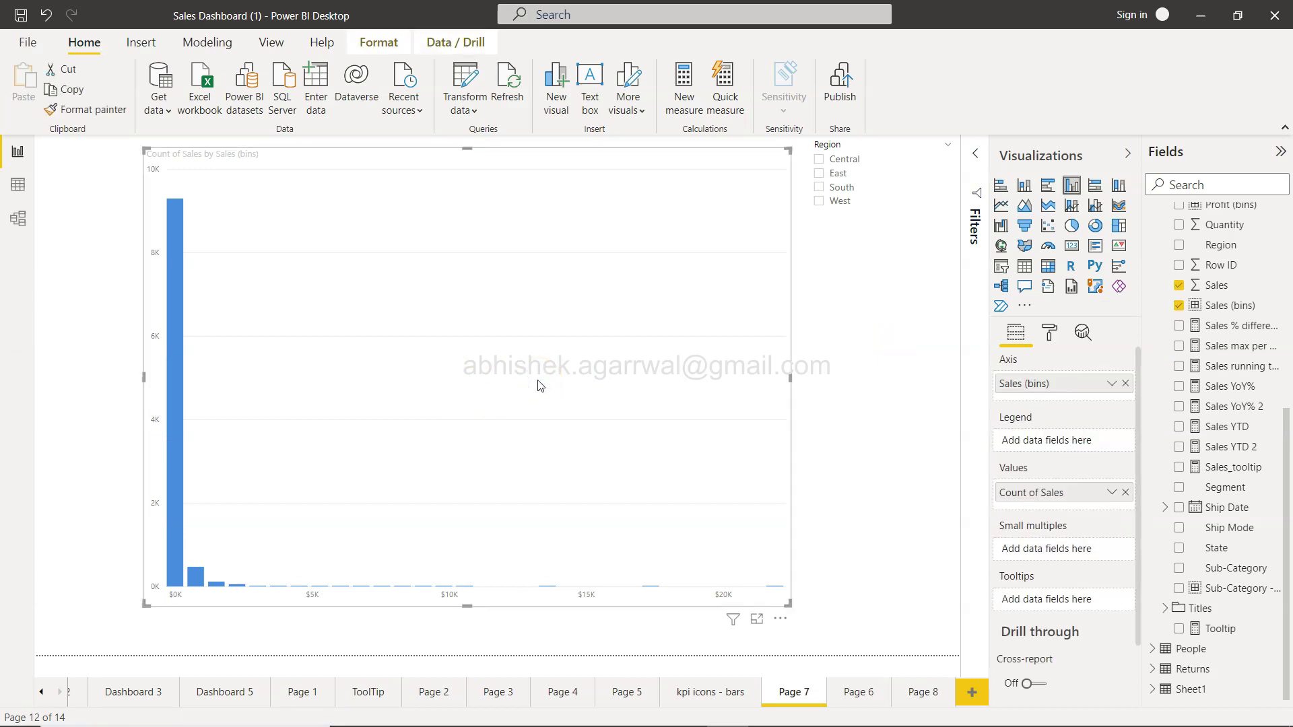
key(Delete)
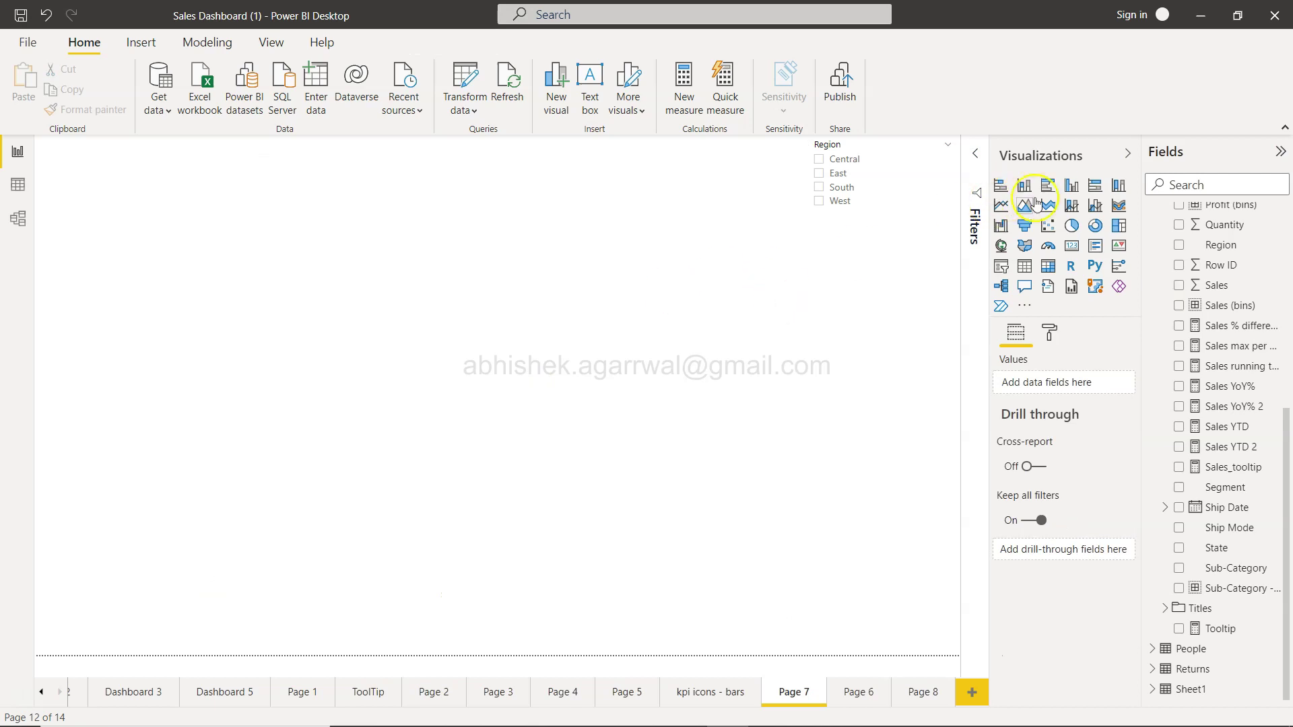
click(1071, 188)
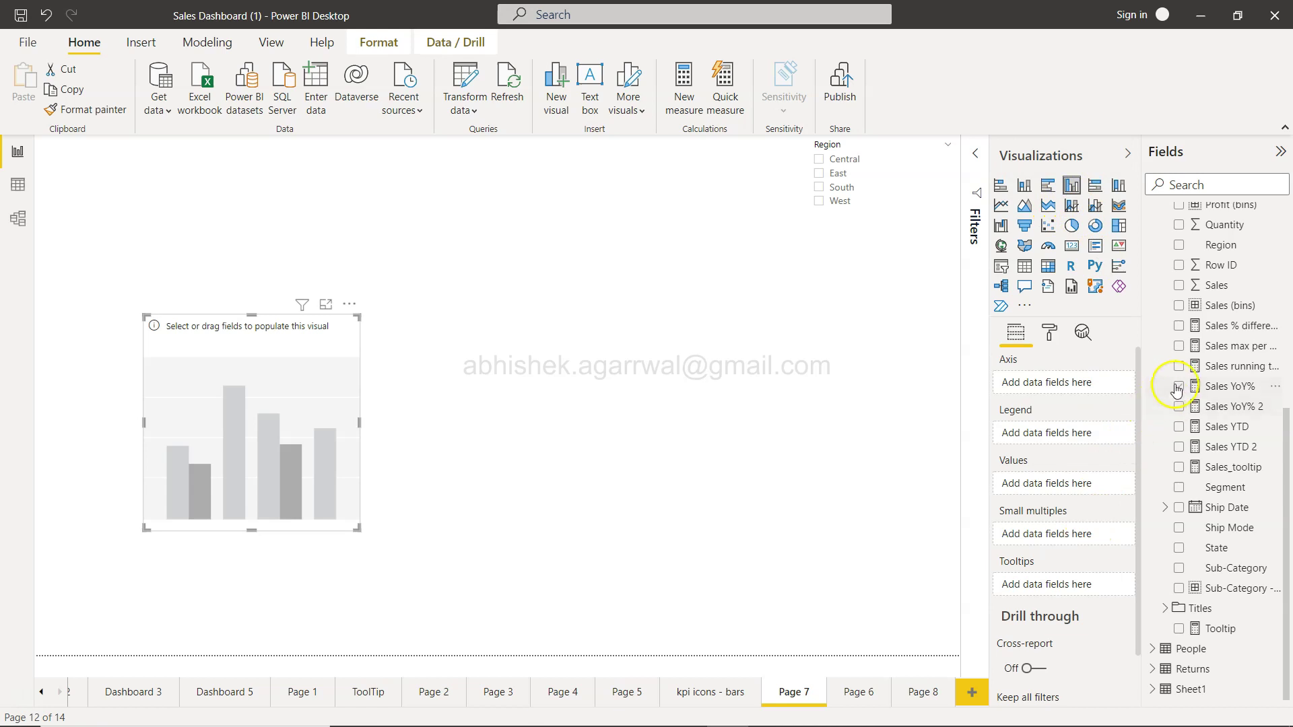
click(1179, 284)
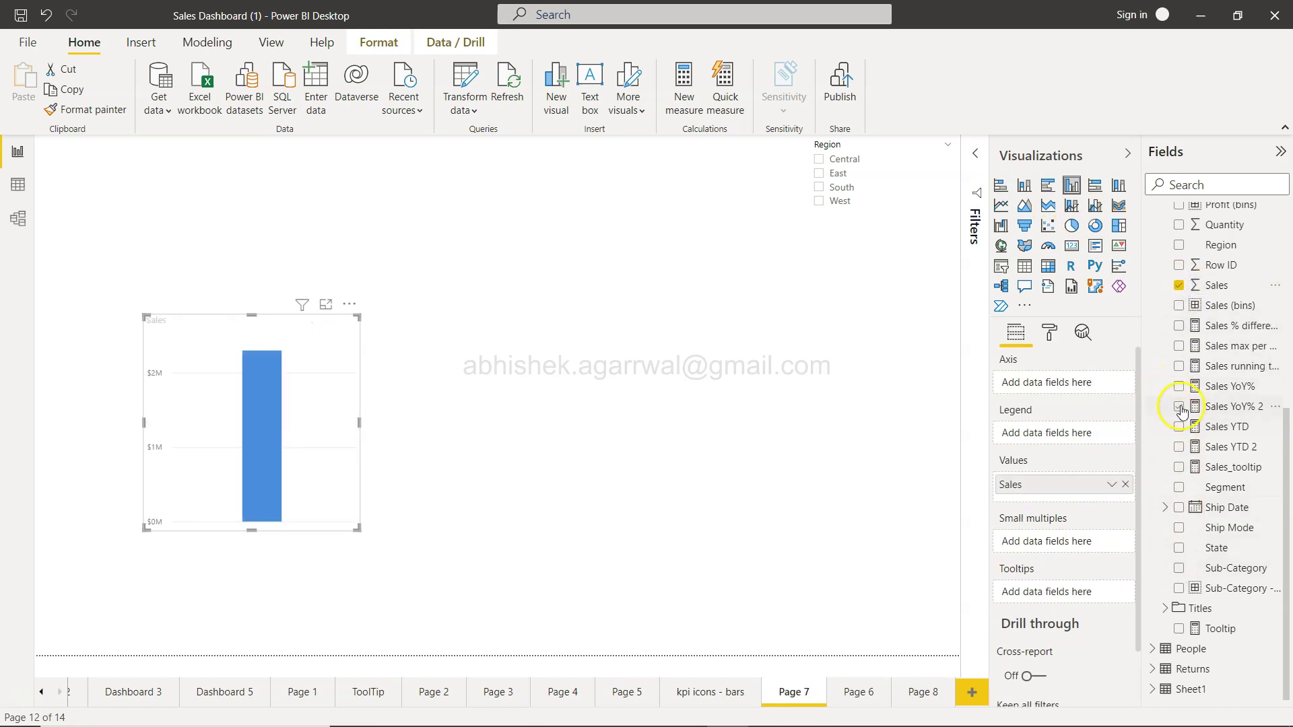
click(1177, 569)
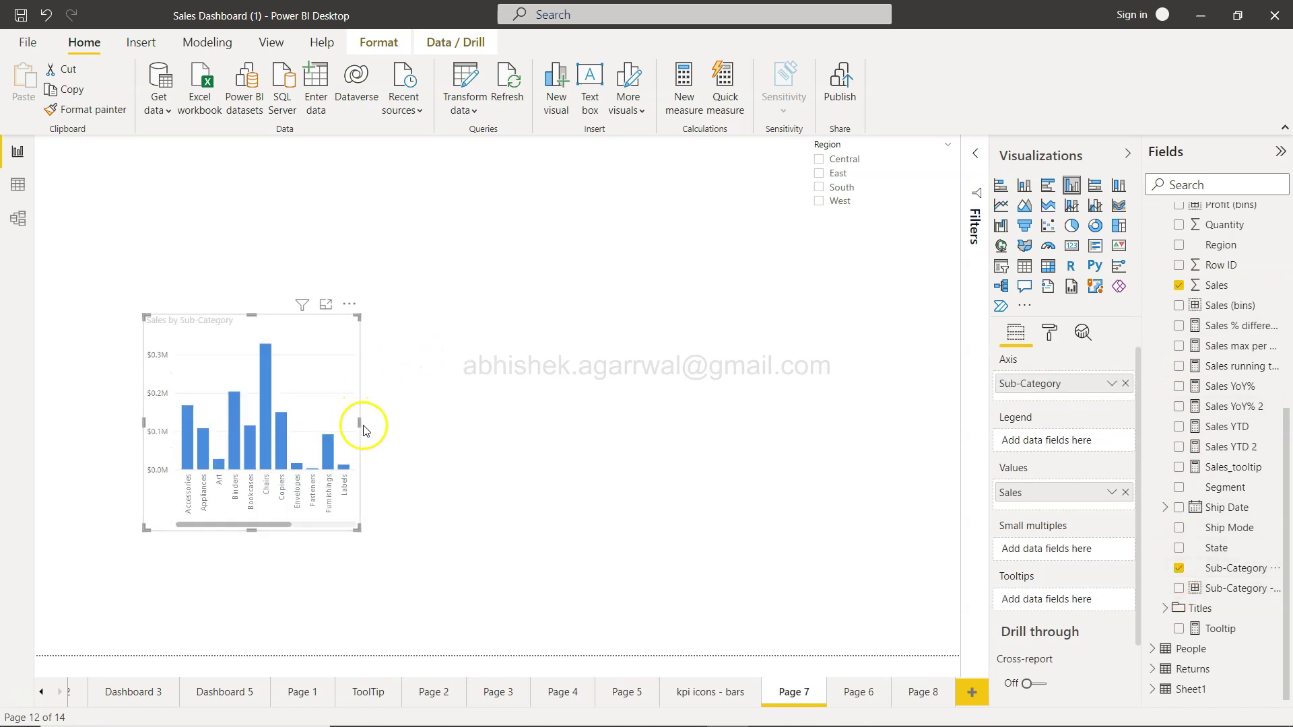
Enlarge the column chart to fill most of Page 7 and shift it slightly left
drag(361, 426, 759, 466)
drag(450, 314, 449, 144)
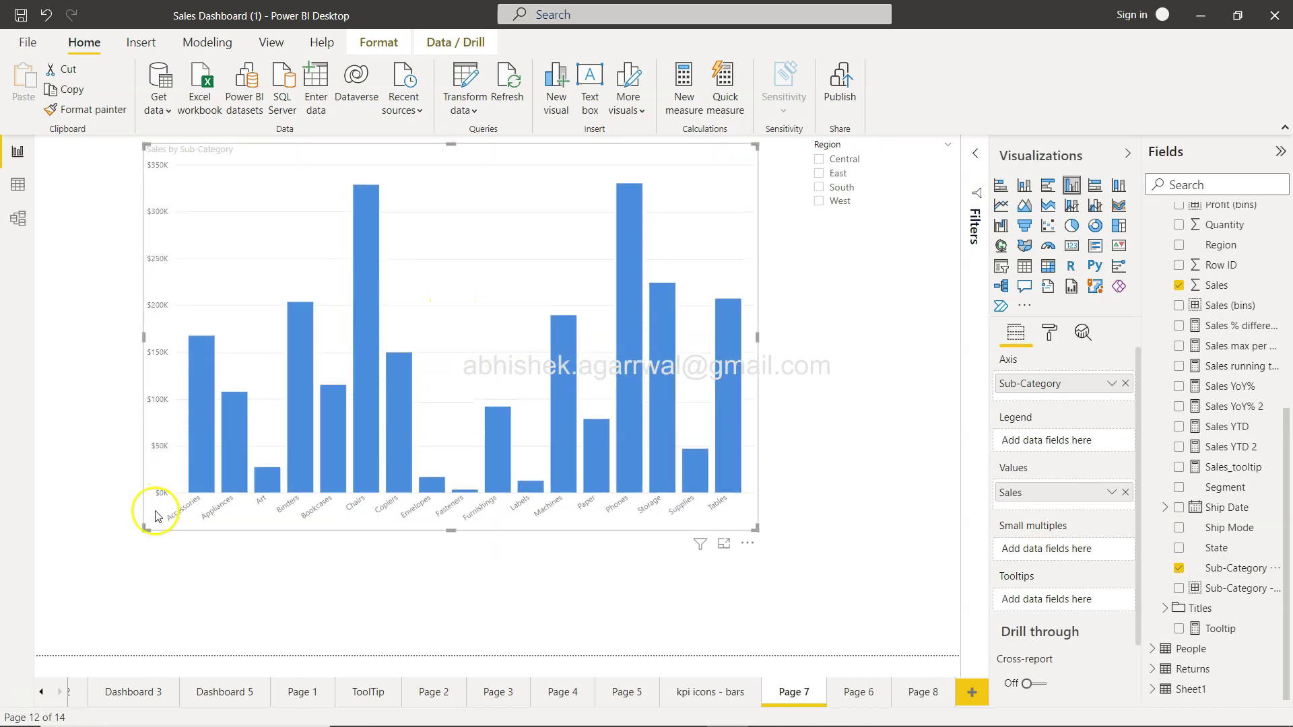
drag(143, 532, 90, 602)
drag(435, 324, 401, 328)
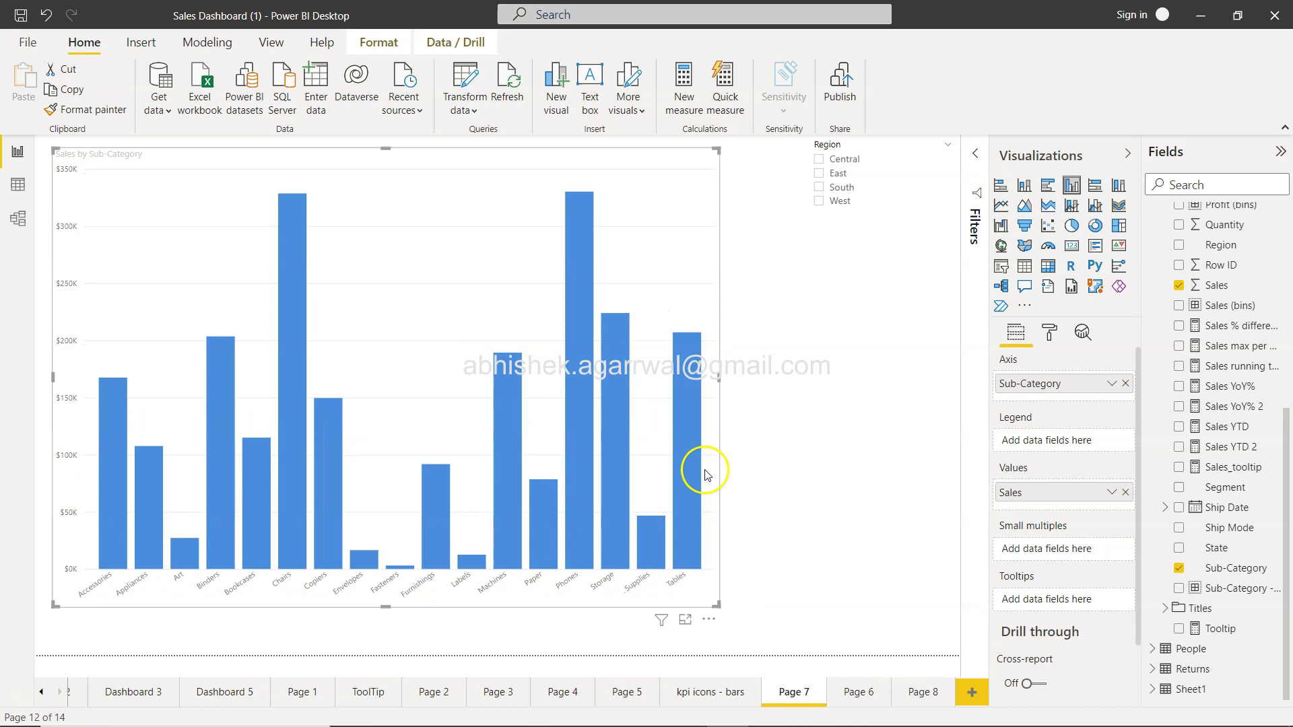
click(819, 173)
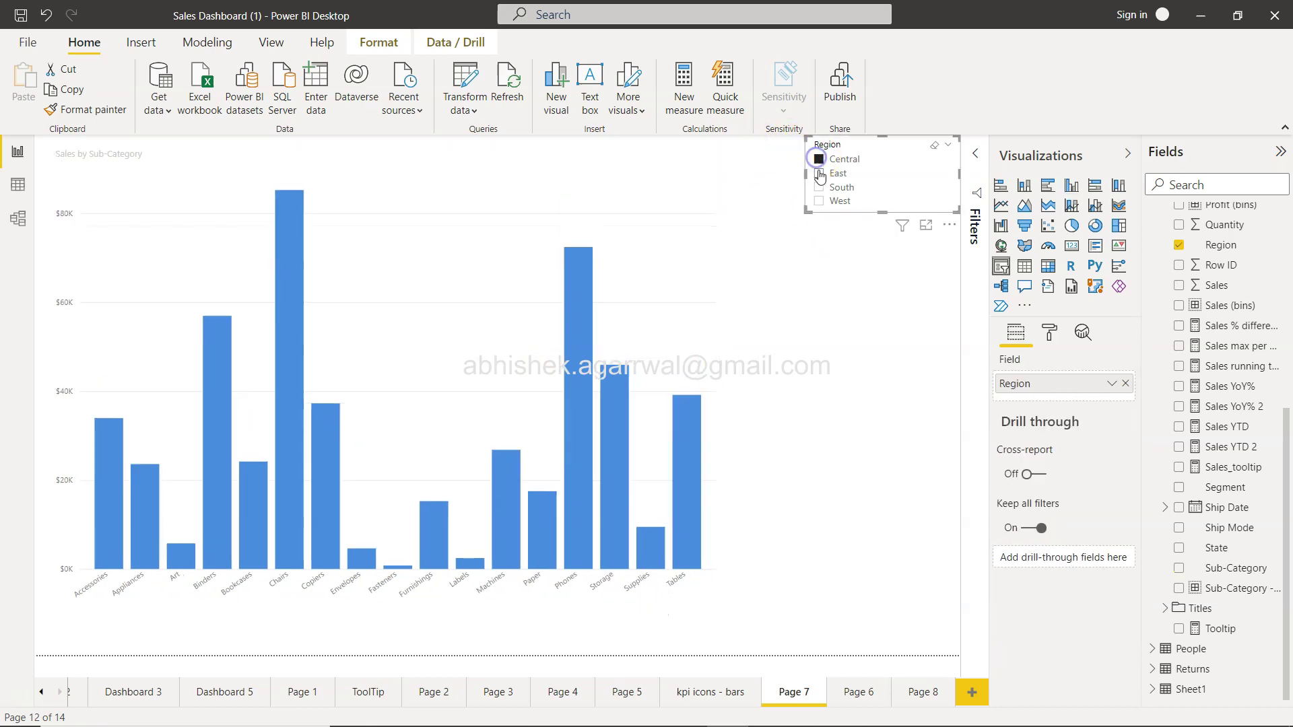
click(819, 173)
click(828, 396)
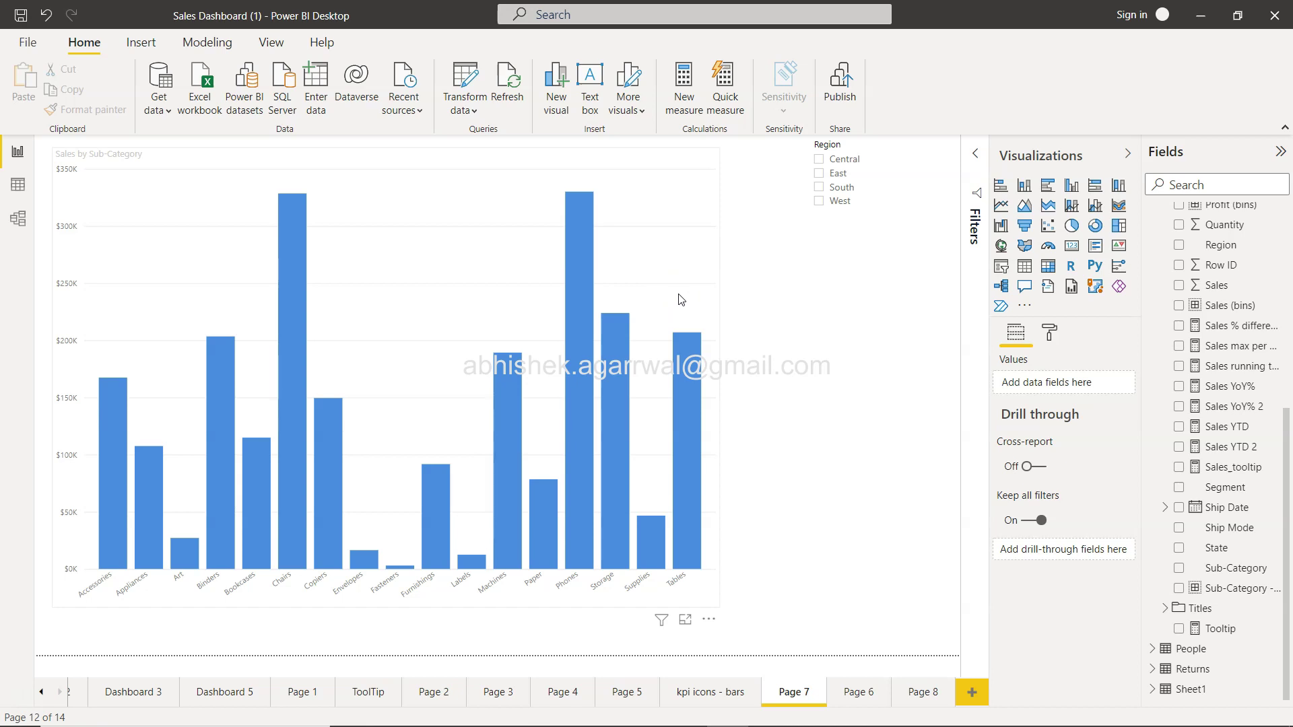
Add a Smart narrative beside the chart and place the caret in its text near 'Phones'
click(1046, 287)
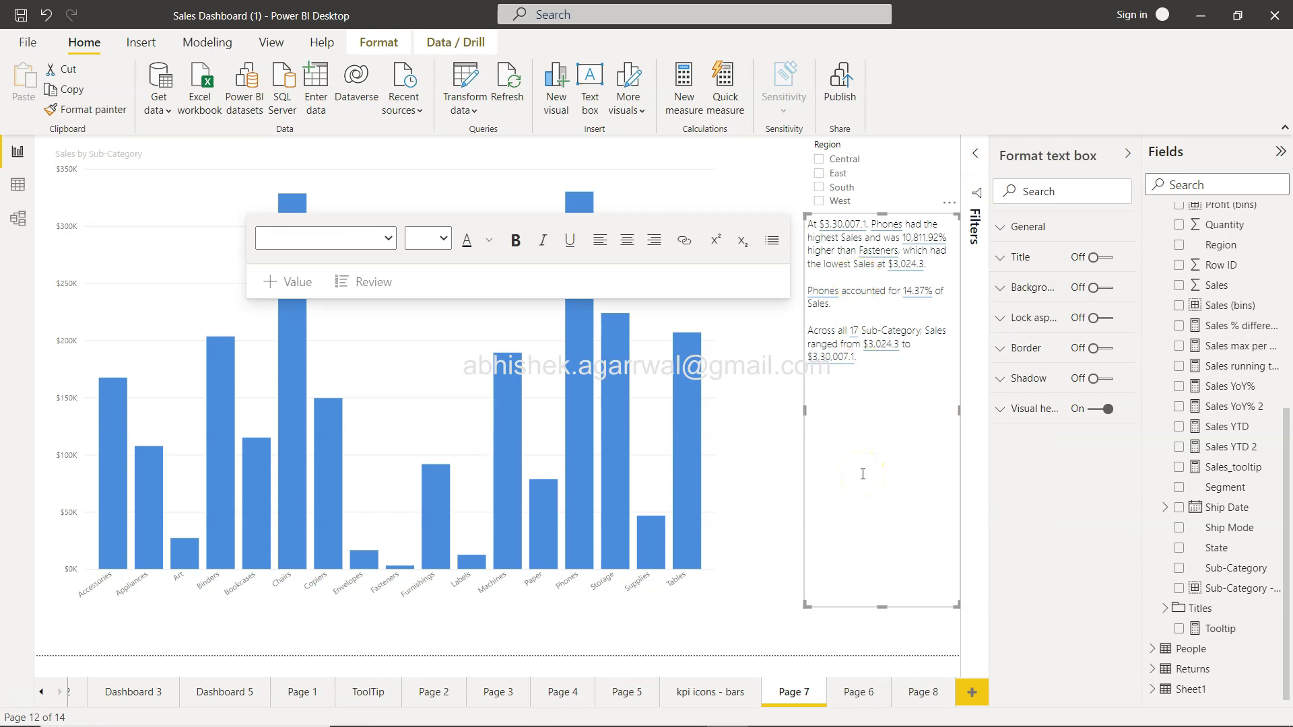
click(818, 231)
click(812, 226)
click(832, 234)
click(874, 227)
Add a new line 'Total sales is' at the end of the narrative
click(866, 396)
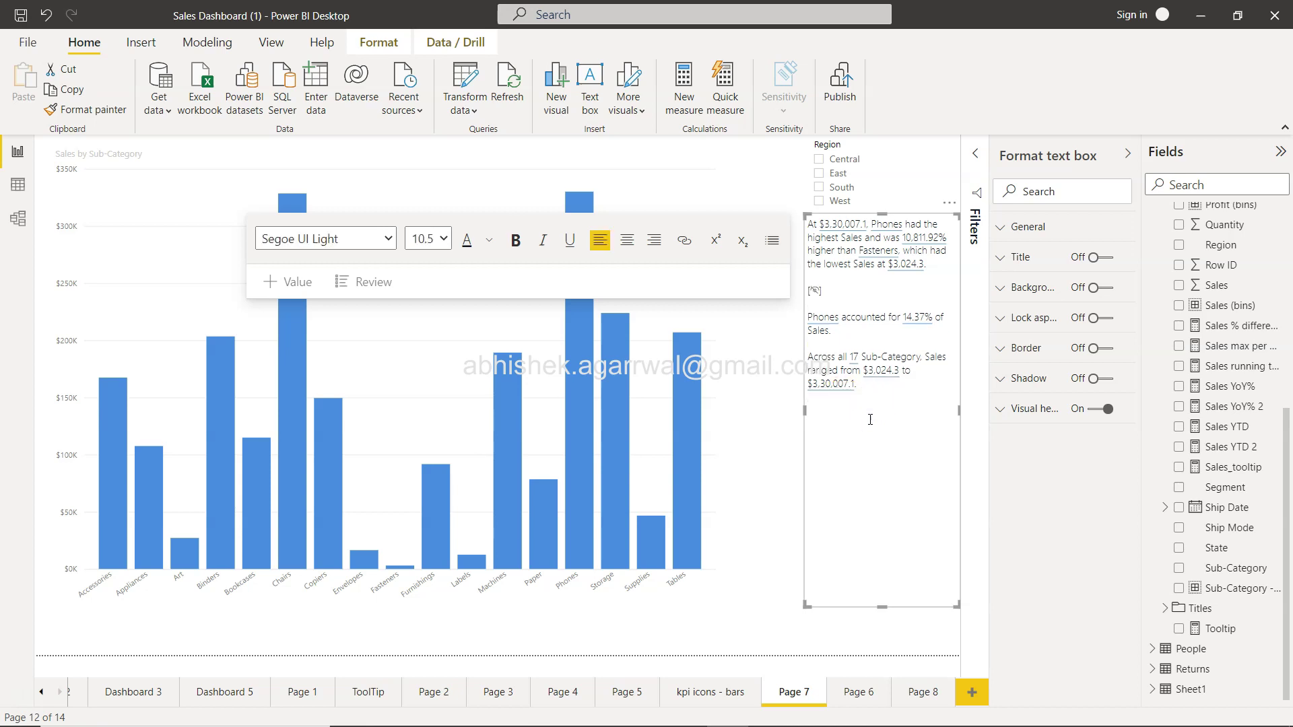
click(866, 382)
click(847, 433)
text(Total sales is)
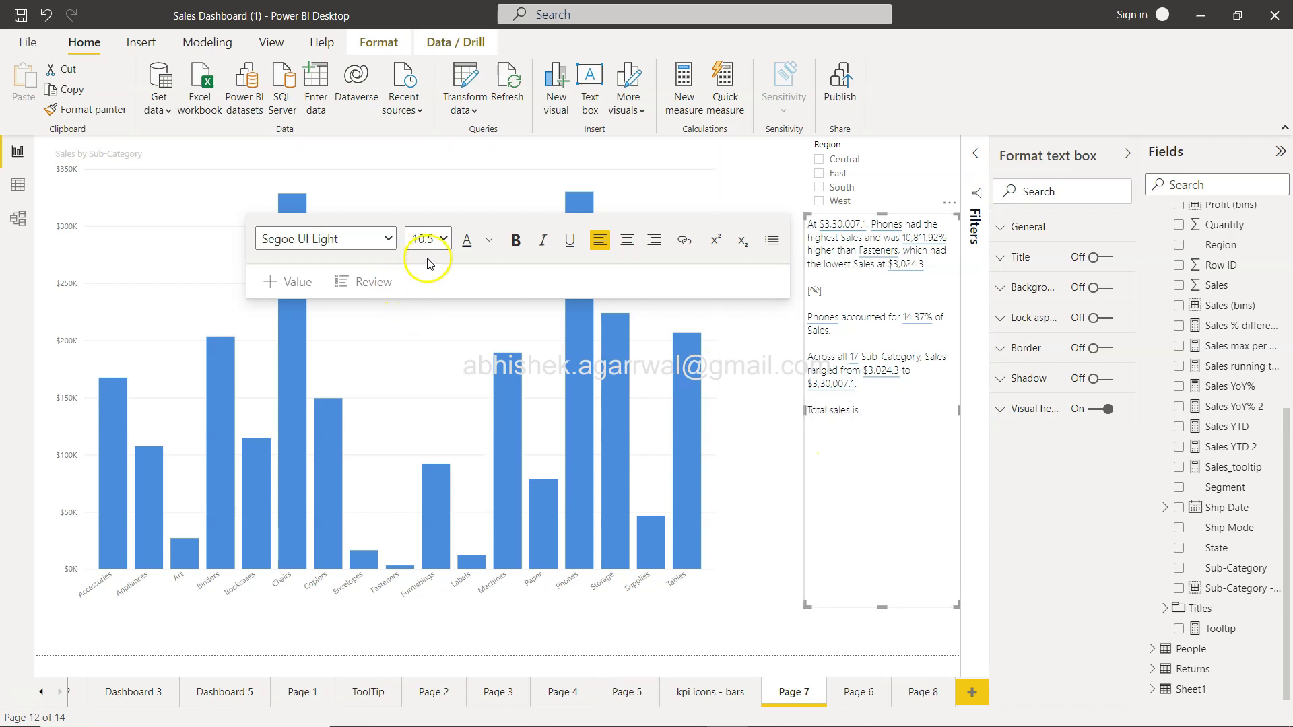
Insert a 'total sales' dynamic value previewing $22,97,200.9 after that line
click(294, 283)
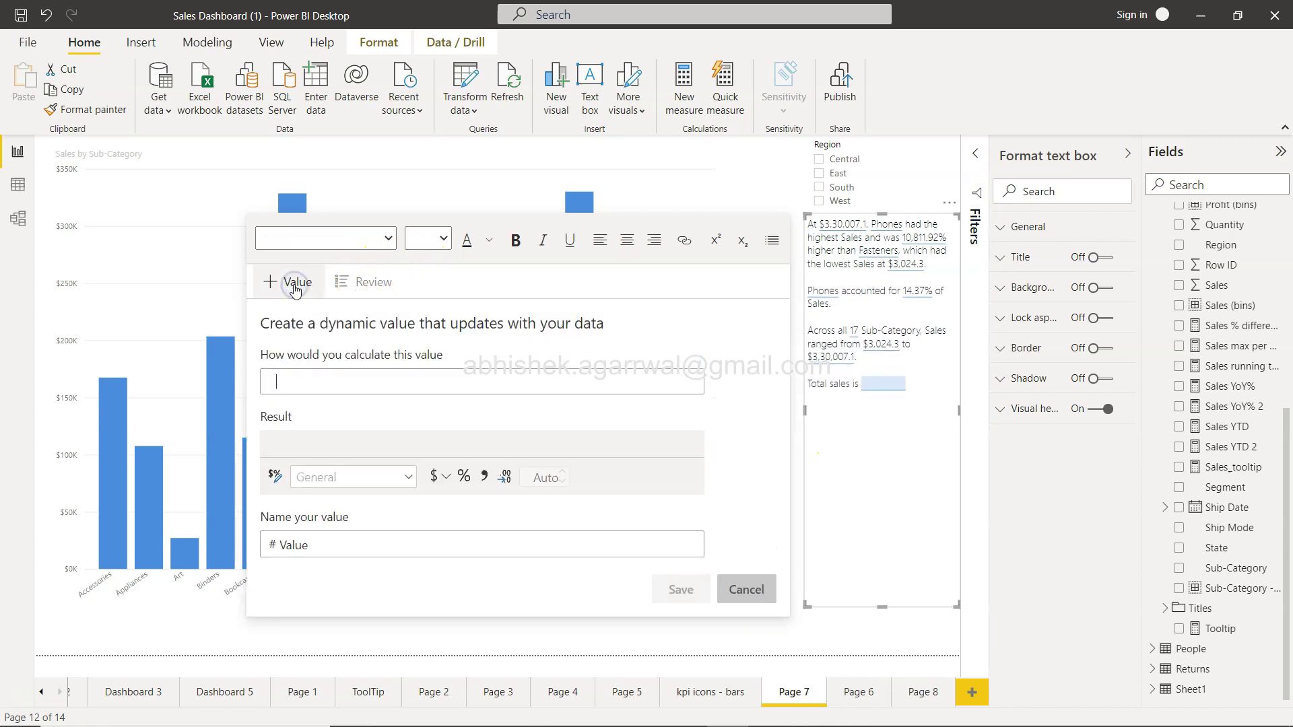
click(373, 389)
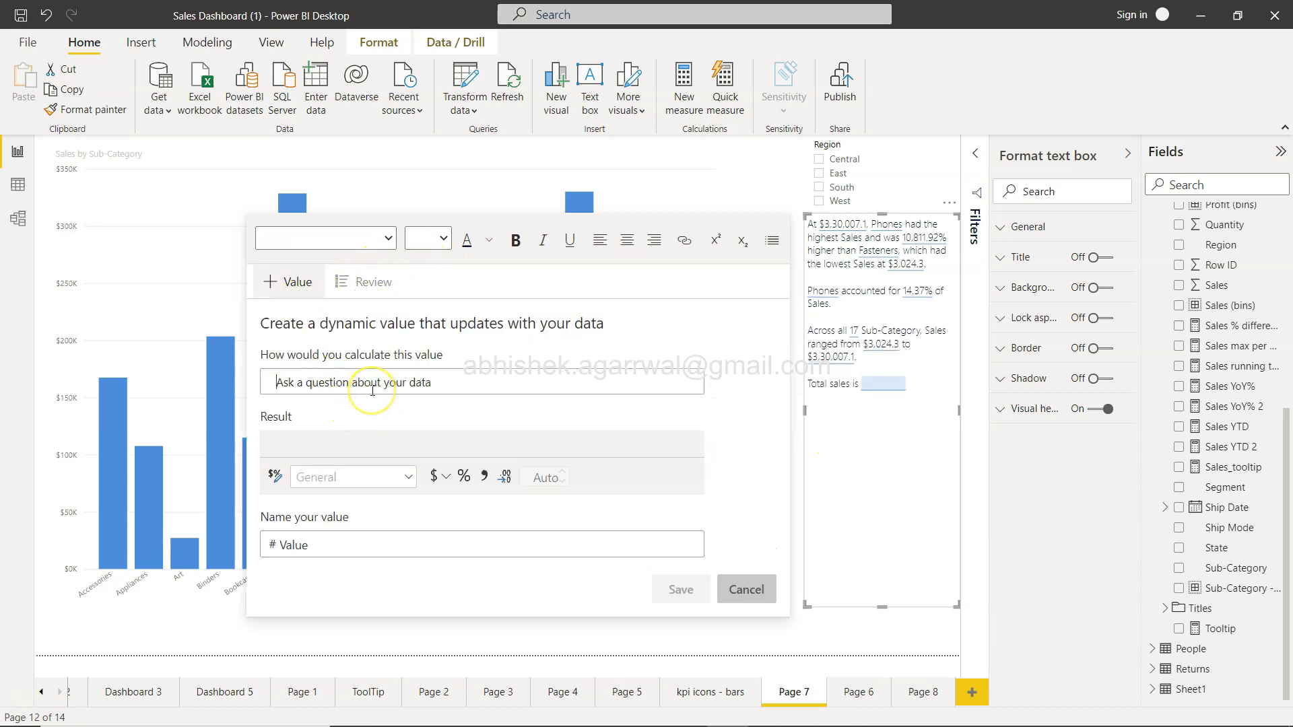
click(879, 385)
text(total sales)
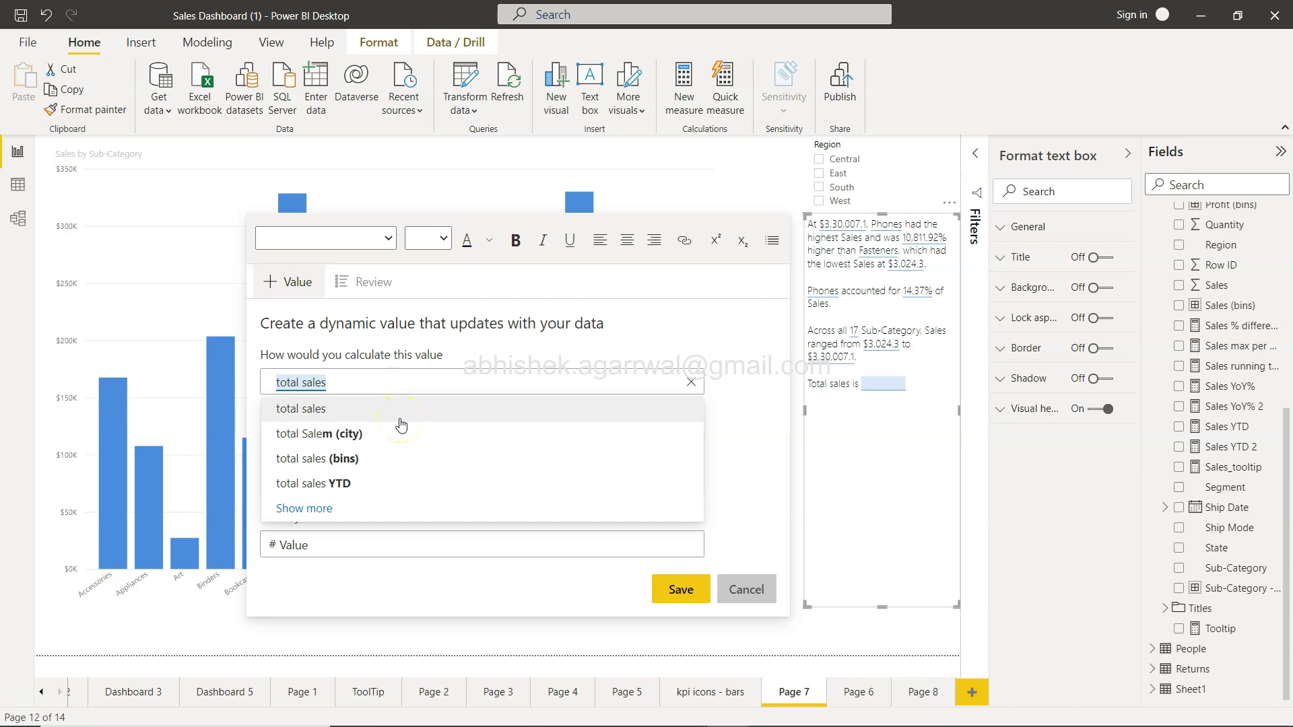
click(370, 386)
click(340, 412)
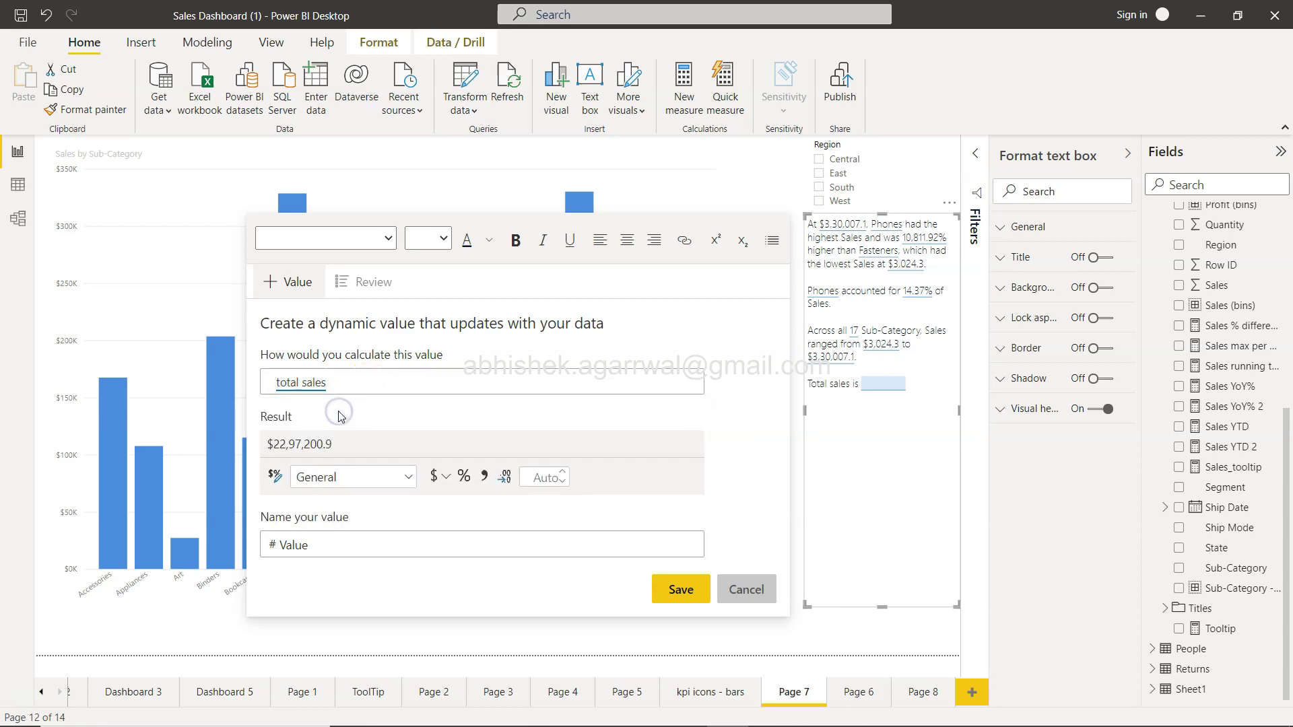
click(301, 446)
Save the total sales value and filter the Region slicer to Central, showing Chairs at $85,230.6
click(677, 590)
click(850, 400)
click(779, 404)
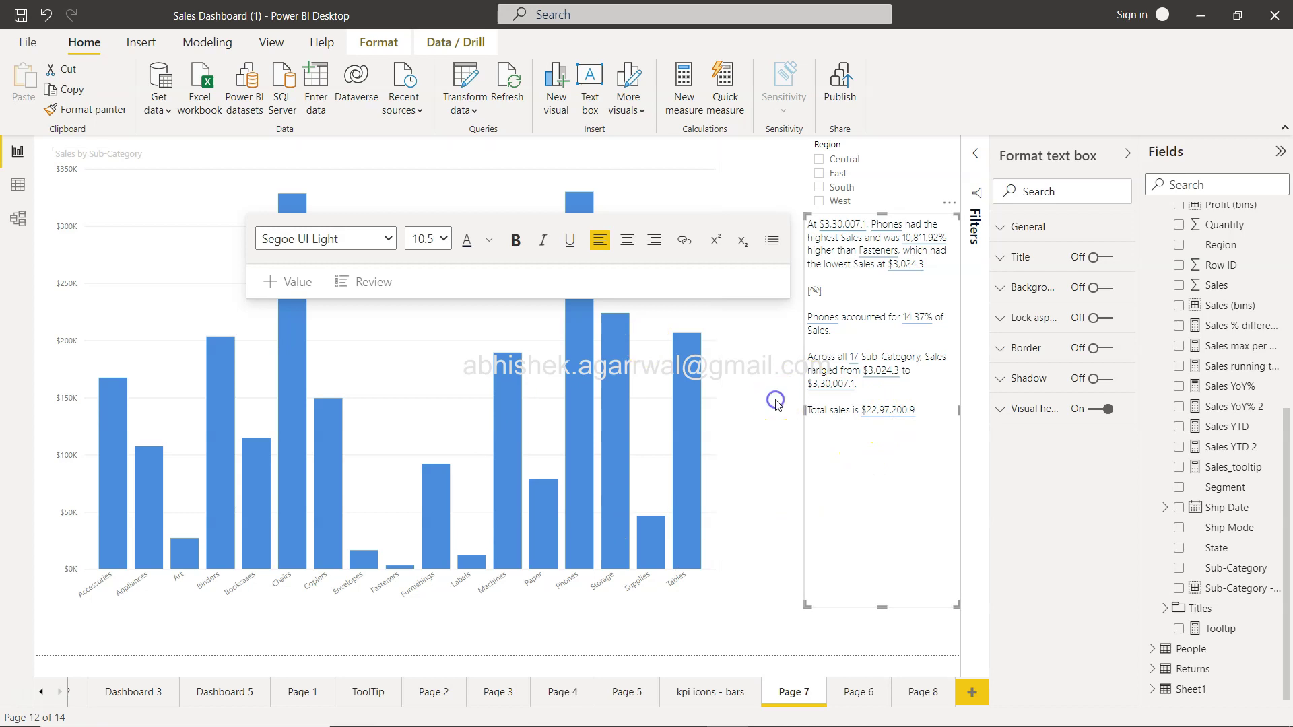
click(817, 163)
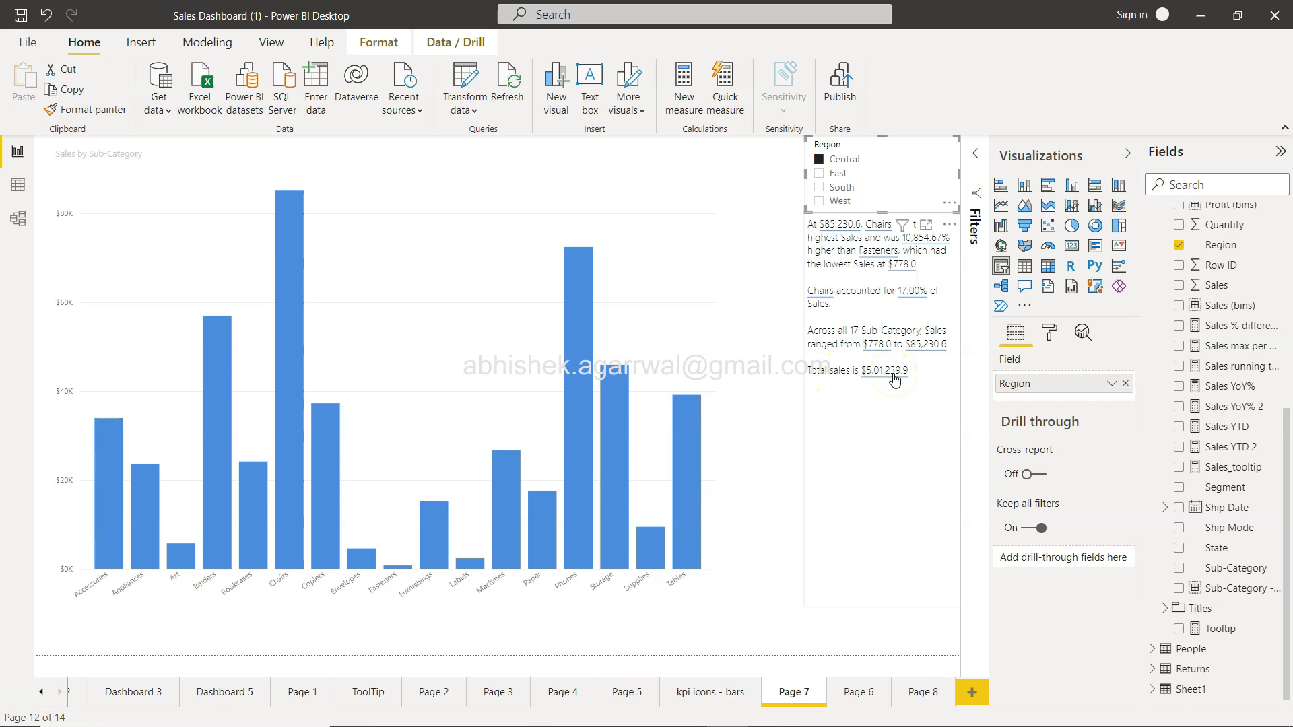
Step the Region slicer through East, South and West, ending on total sales $7,25,457.8
click(839, 175)
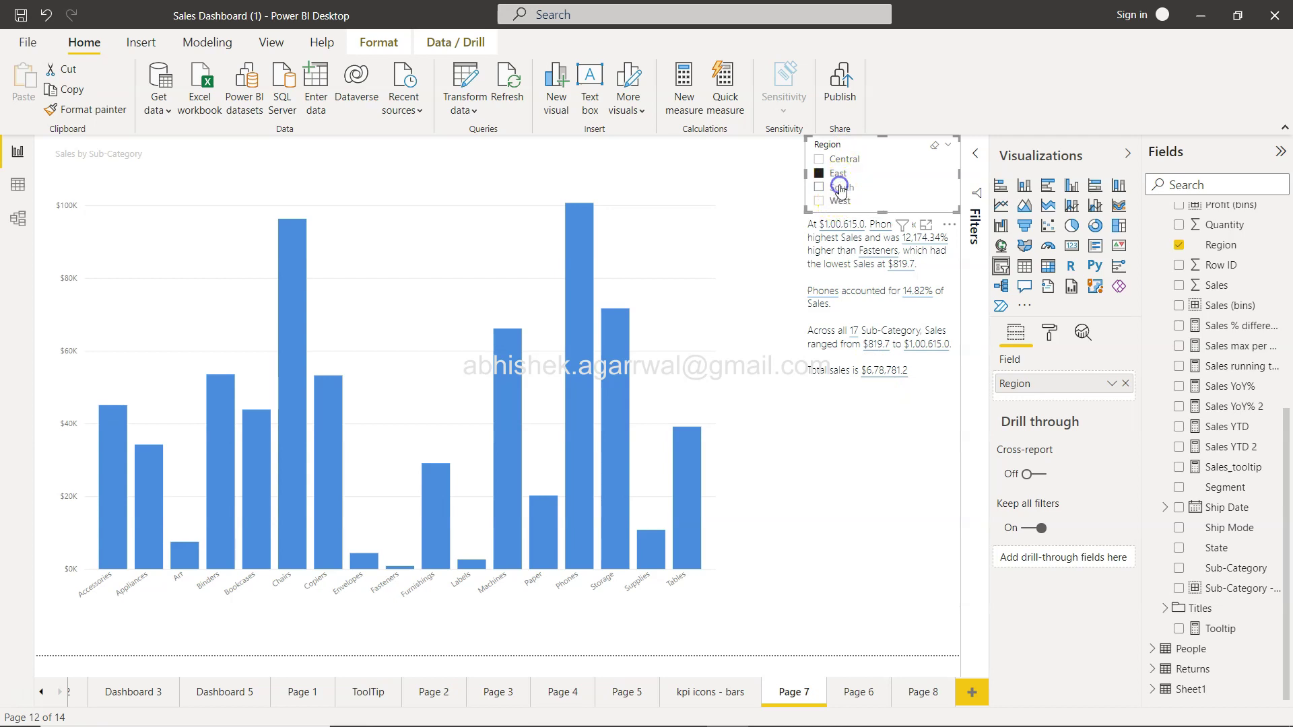
click(839, 188)
click(842, 202)
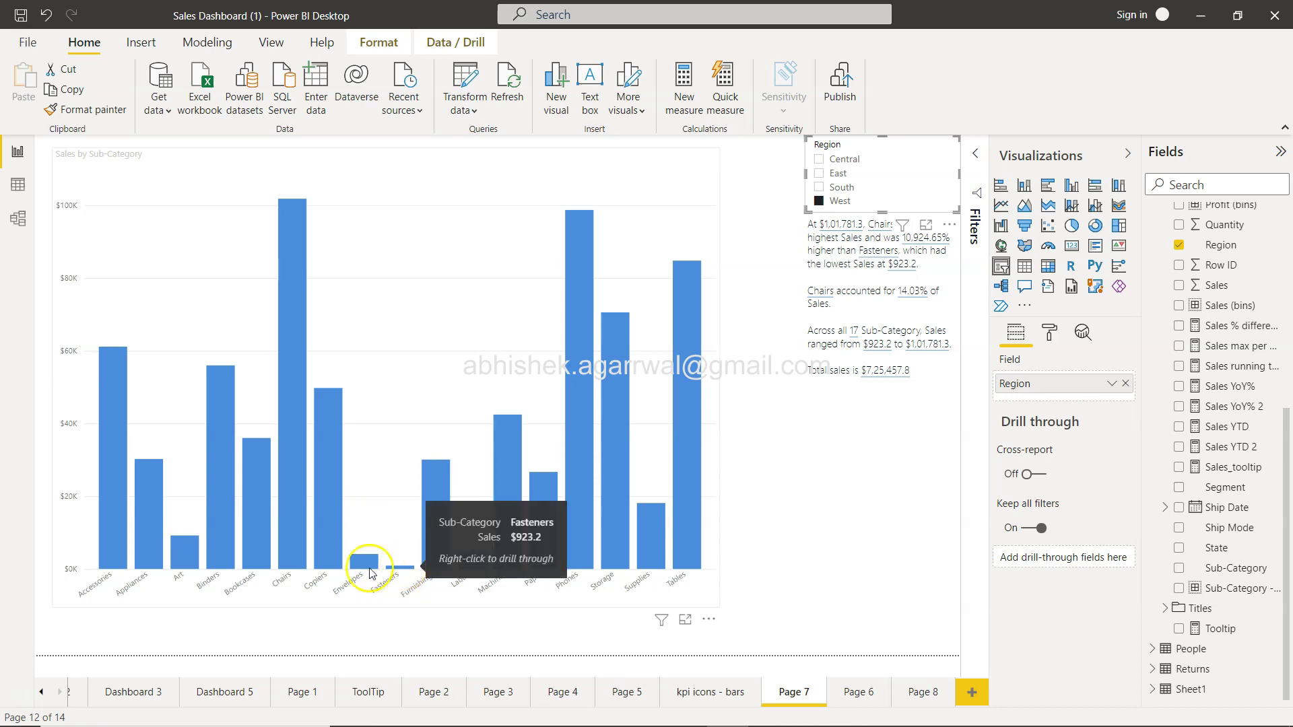
mouse_move(169, 554)
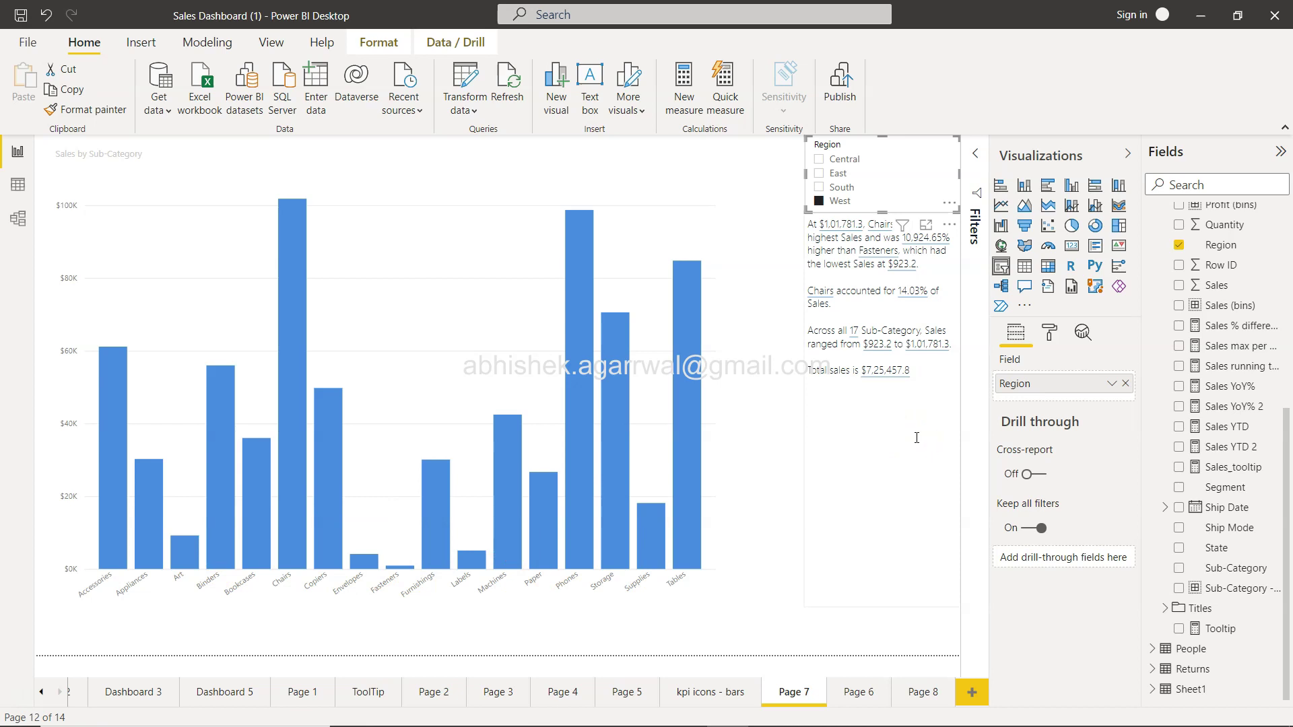
click(917, 438)
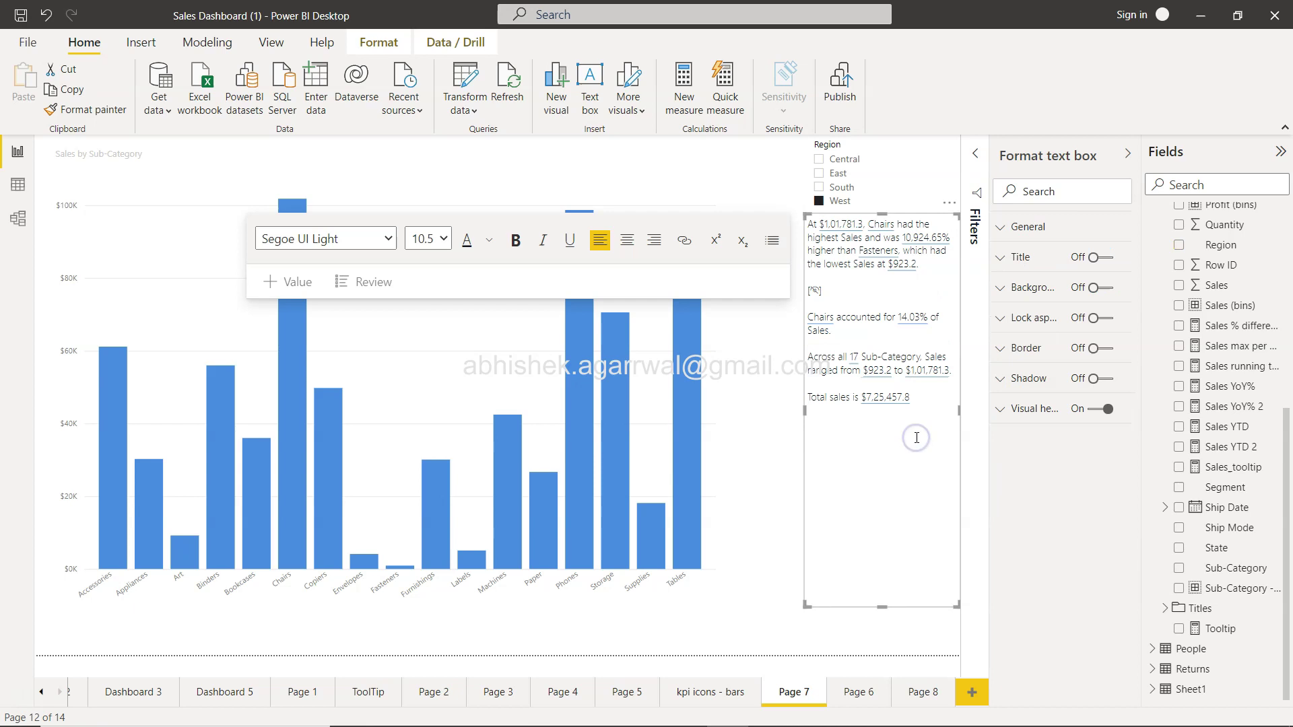
click(958, 419)
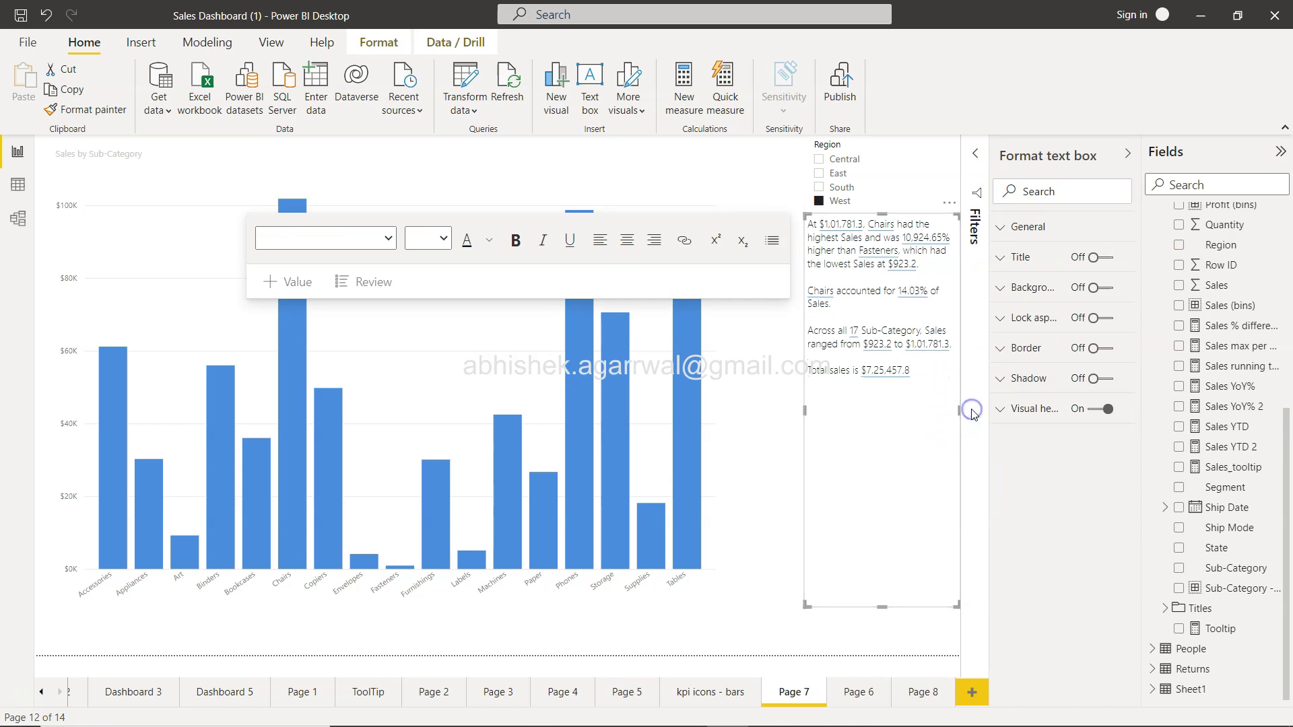
click(755, 384)
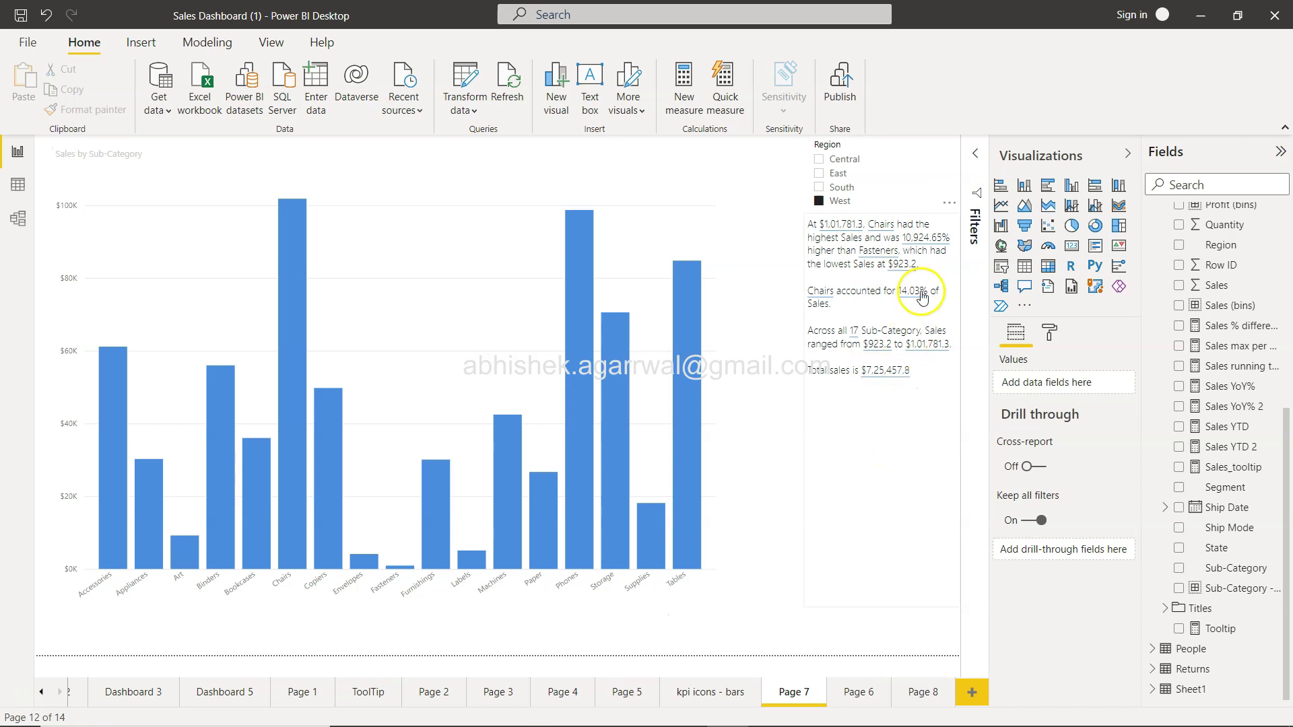
Remove the original smart narrative and select the Sales by Sub-Category chart
click(950, 203)
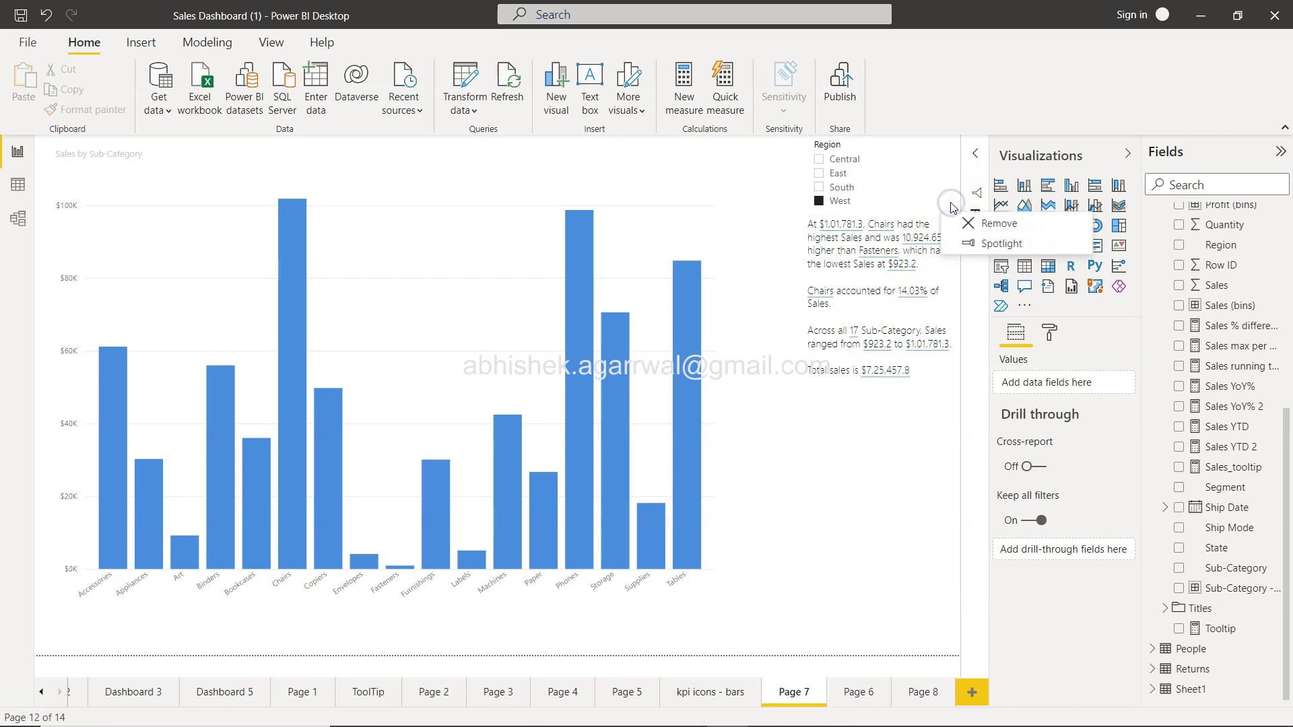
click(982, 225)
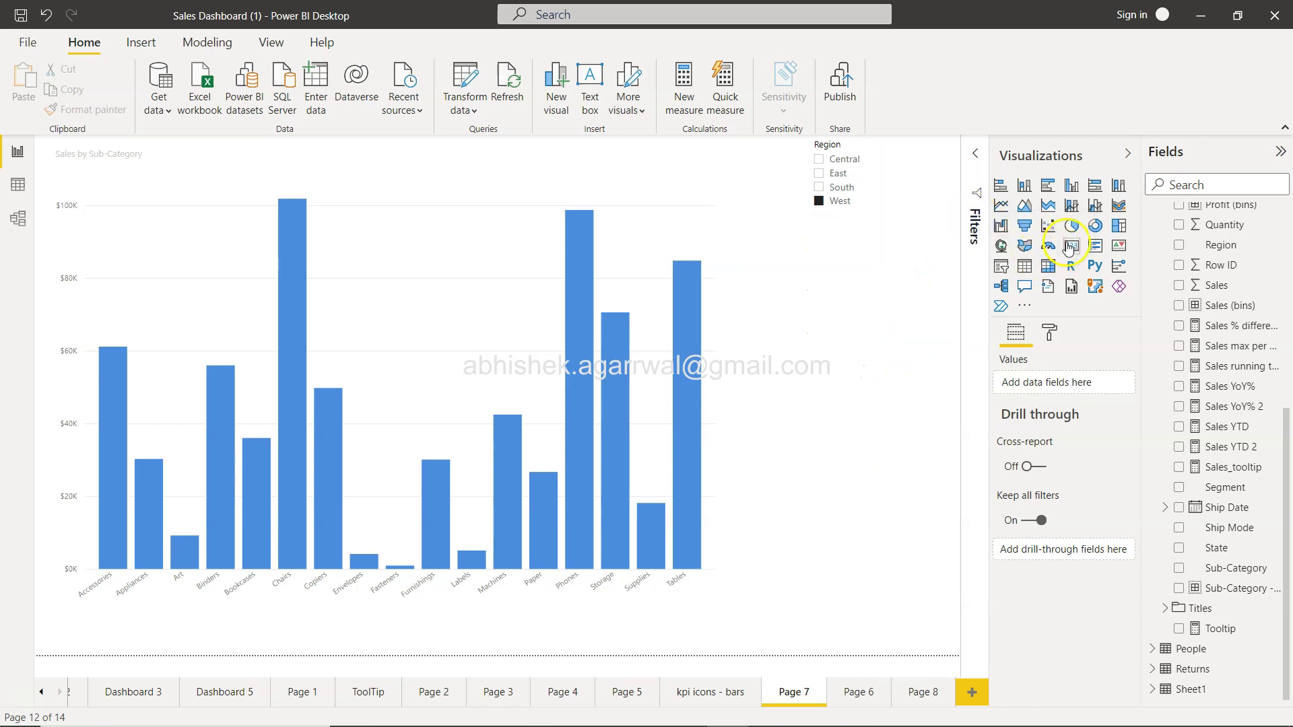
click(676, 212)
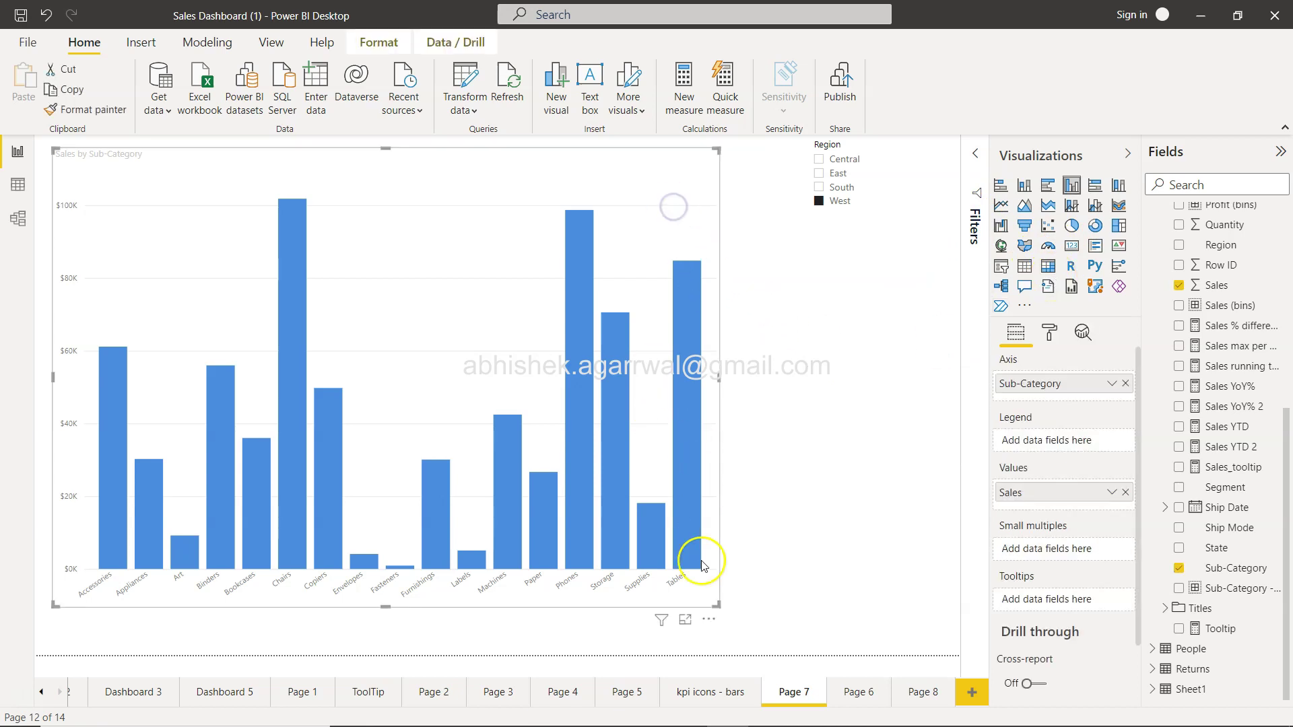
click(708, 622)
click(645, 239)
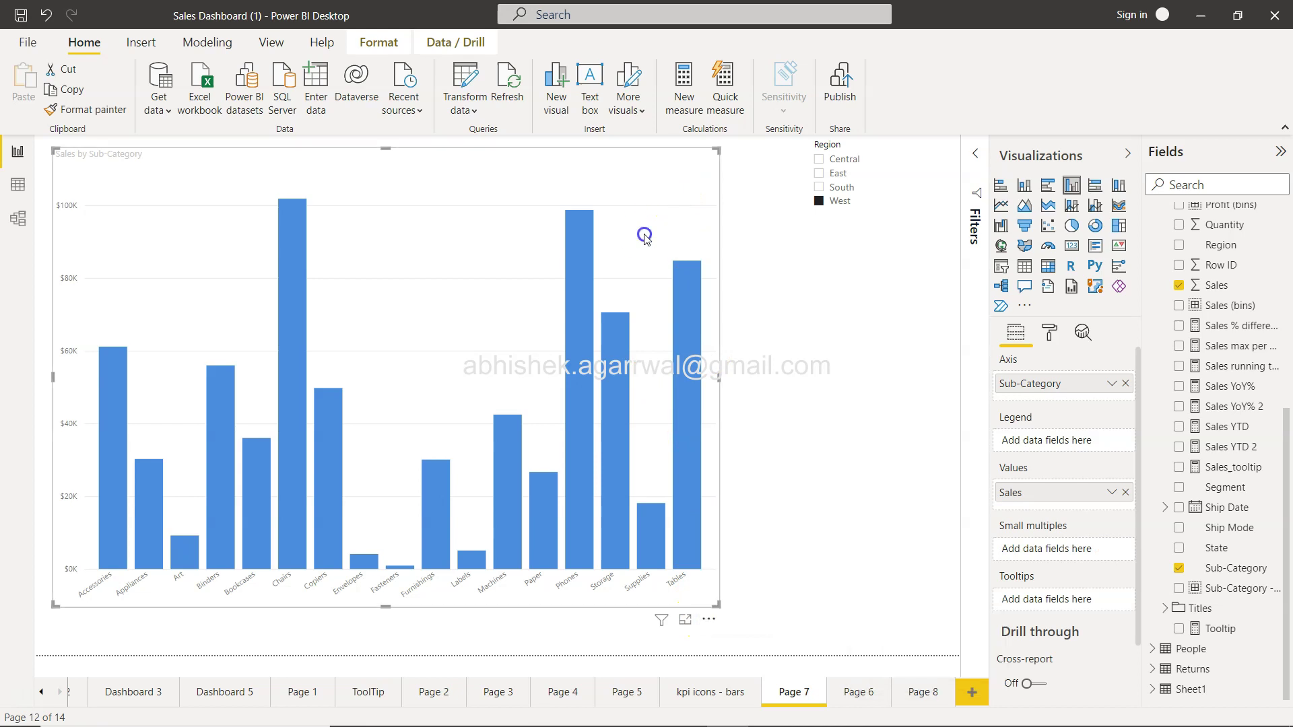
Generate a new smart narrative from the chart using Summarize
right_click(645, 235)
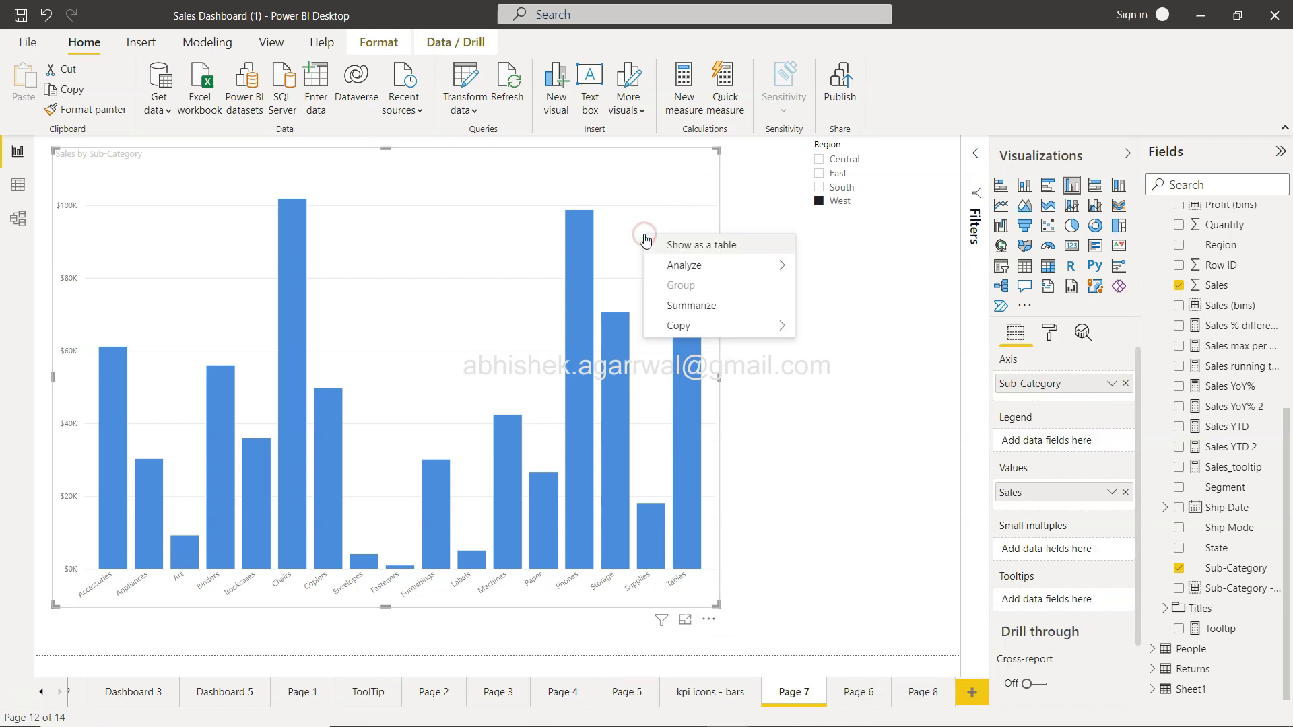
click(690, 305)
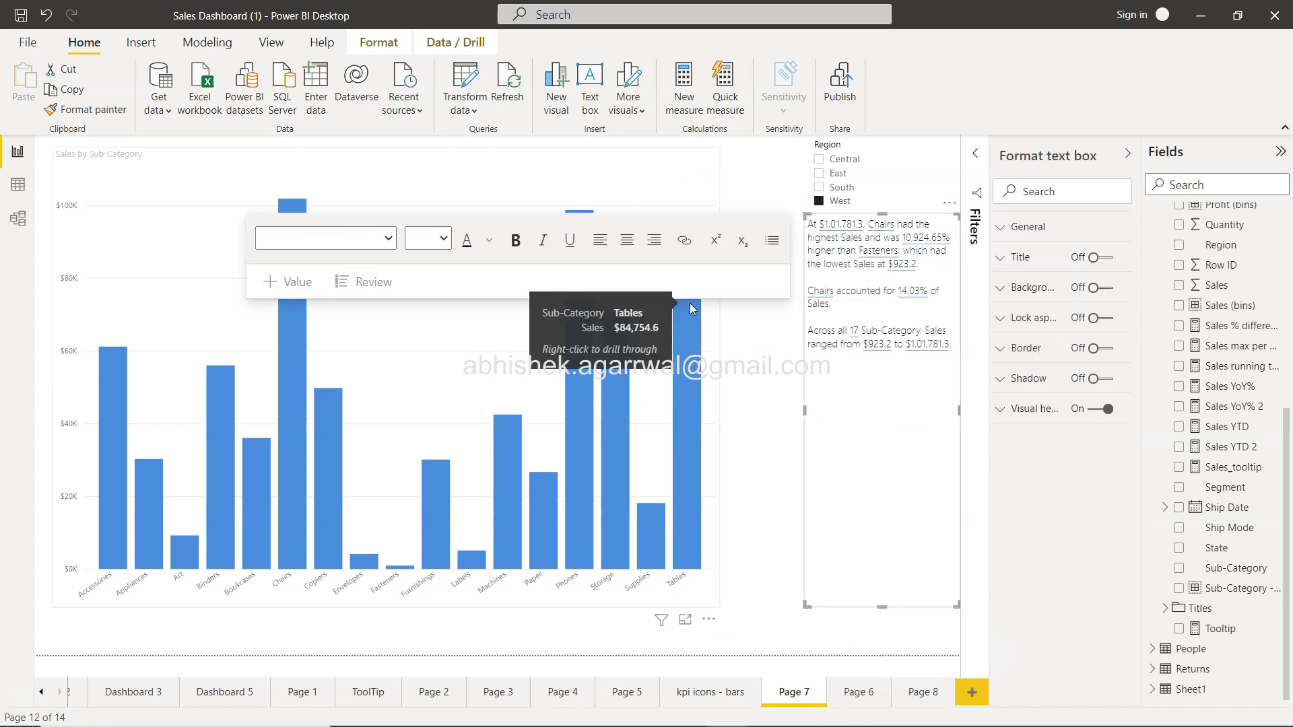
click(918, 411)
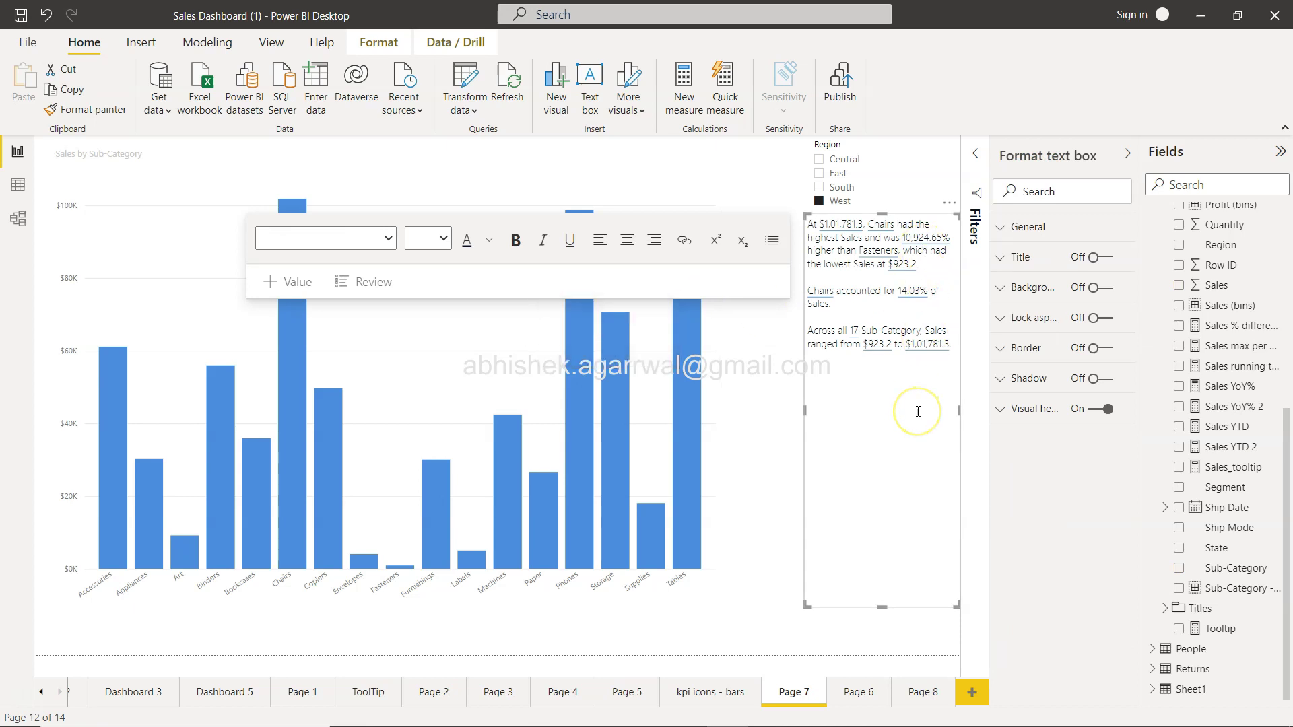
click(769, 400)
click(655, 361)
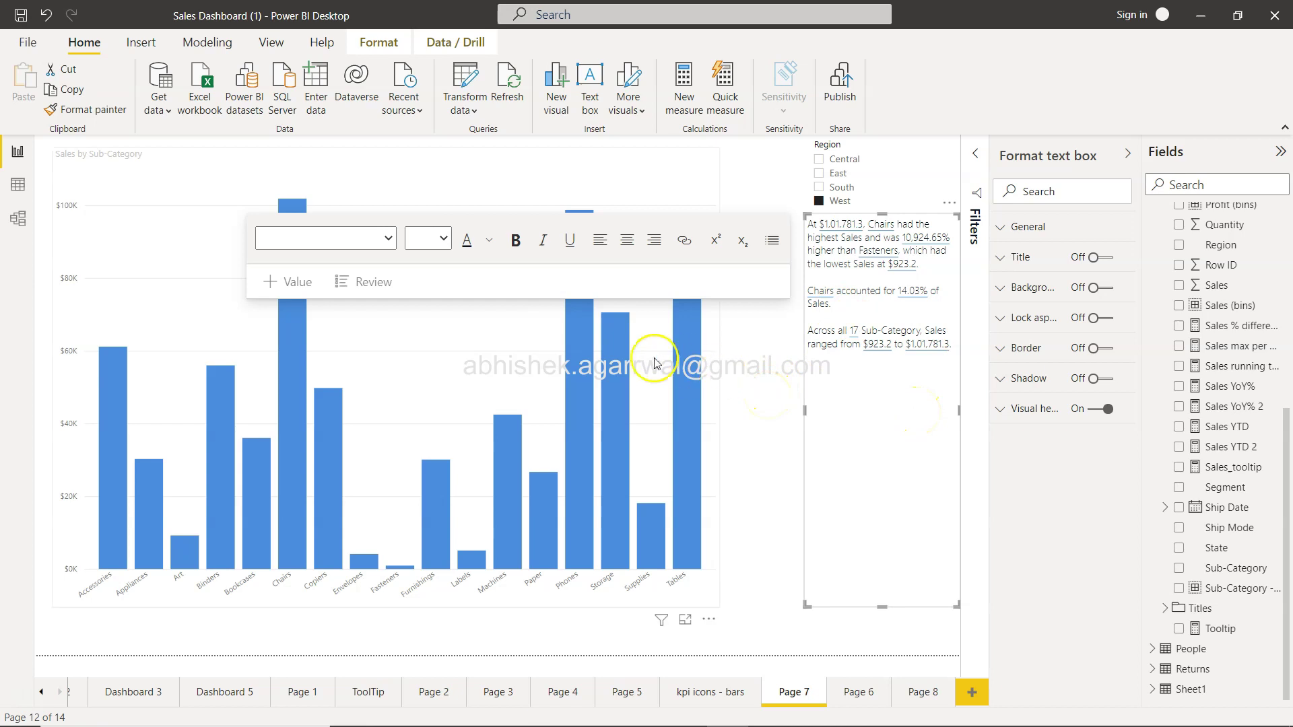
click(655, 362)
right_click(654, 361)
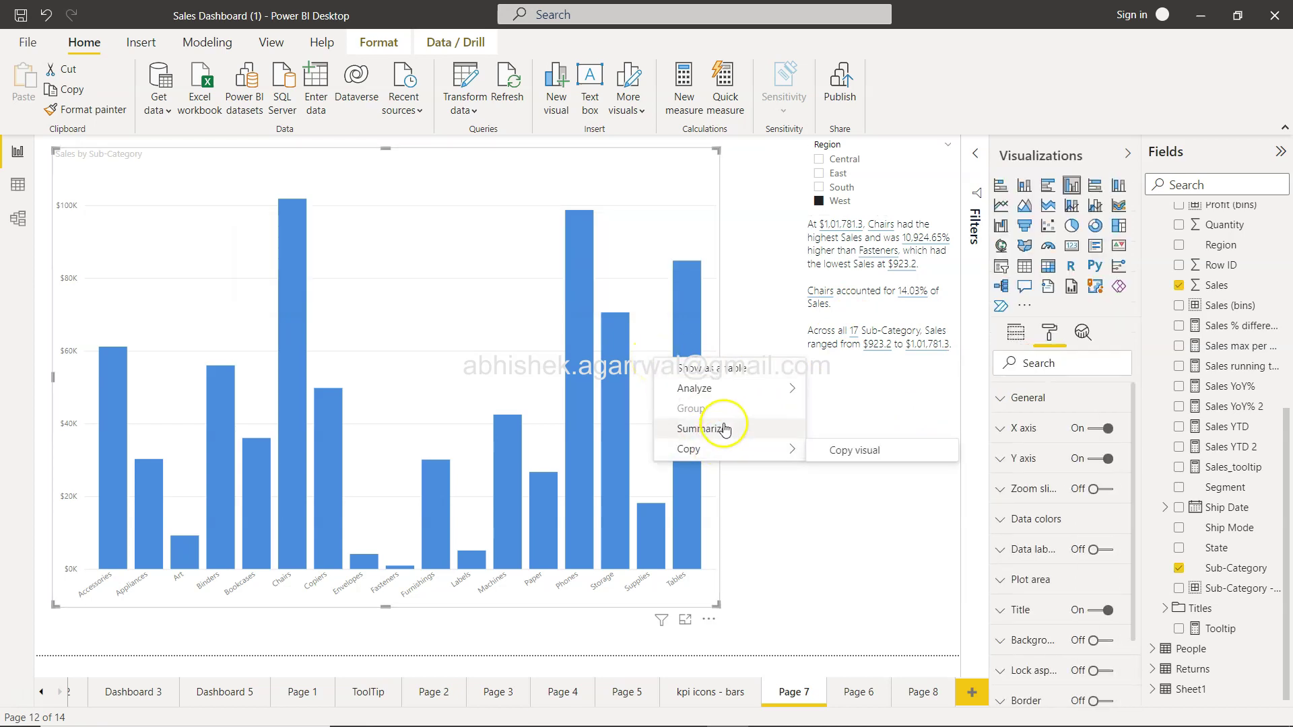
click(775, 320)
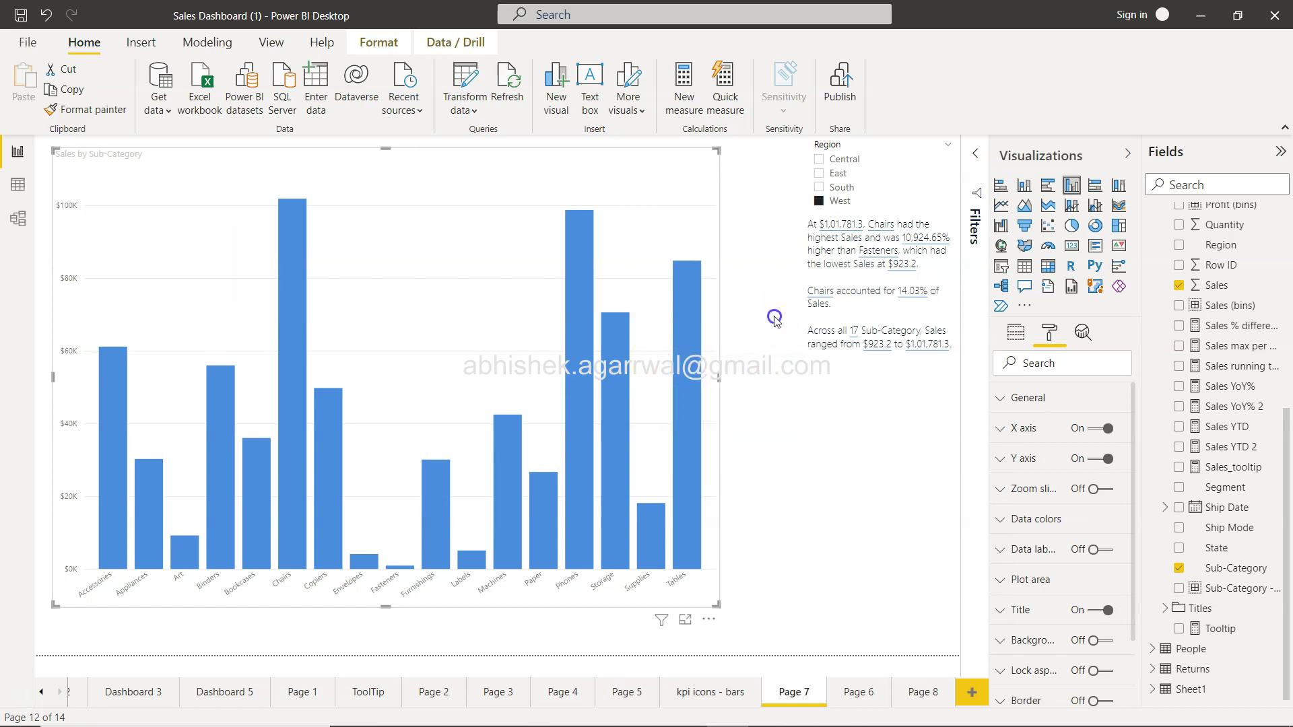
Filter the Region slicer to East, then Central, and review the narrative showing Chairs at 17.00%
click(819, 173)
click(819, 159)
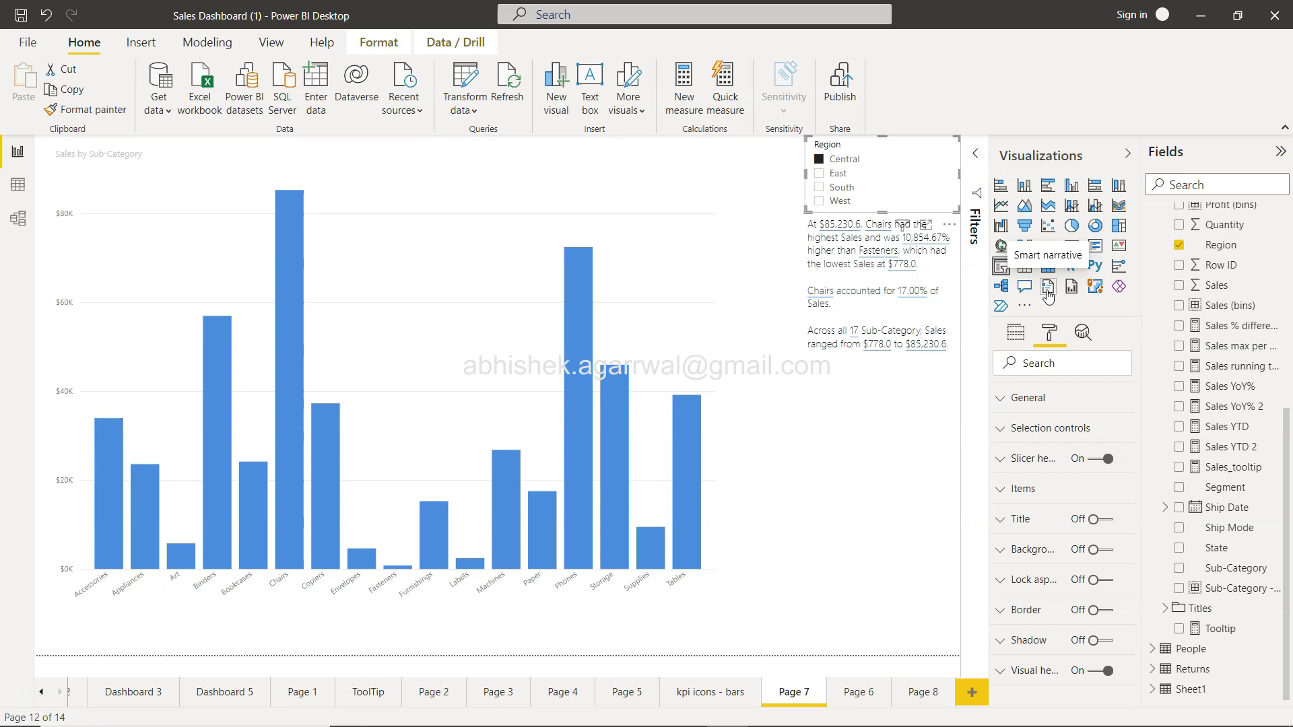
click(894, 345)
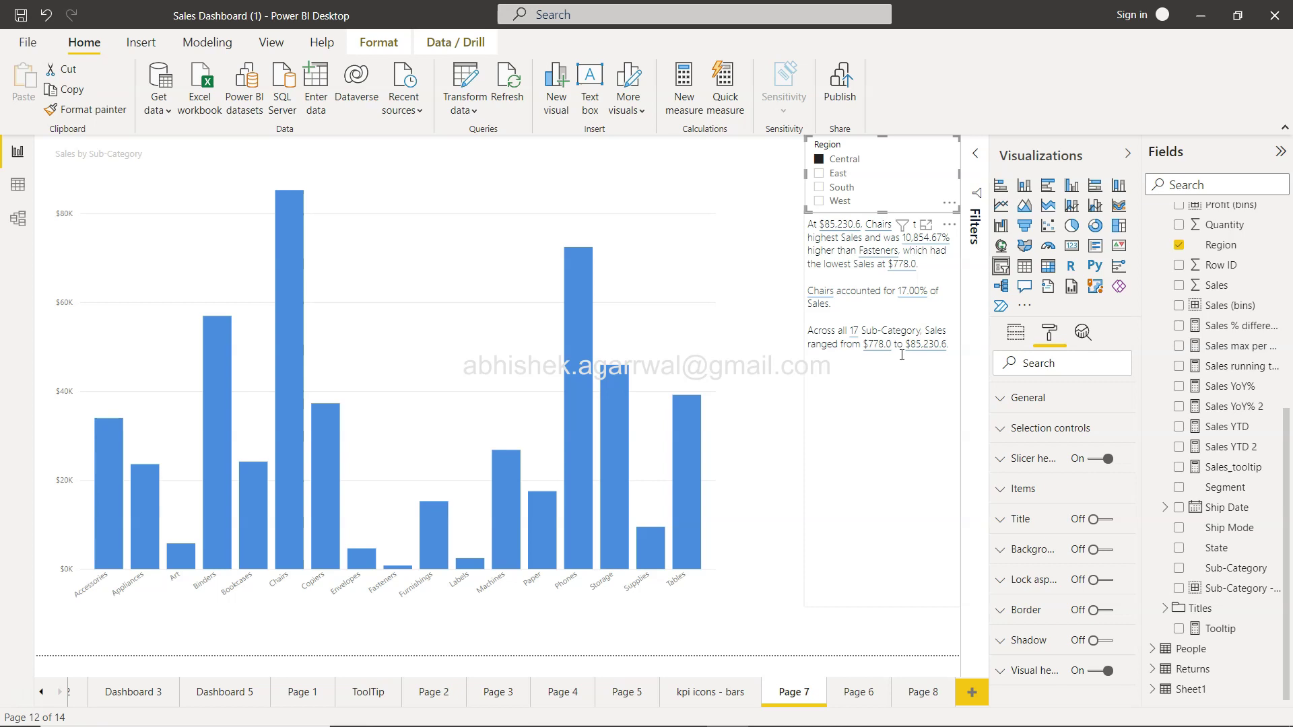
click(601, 234)
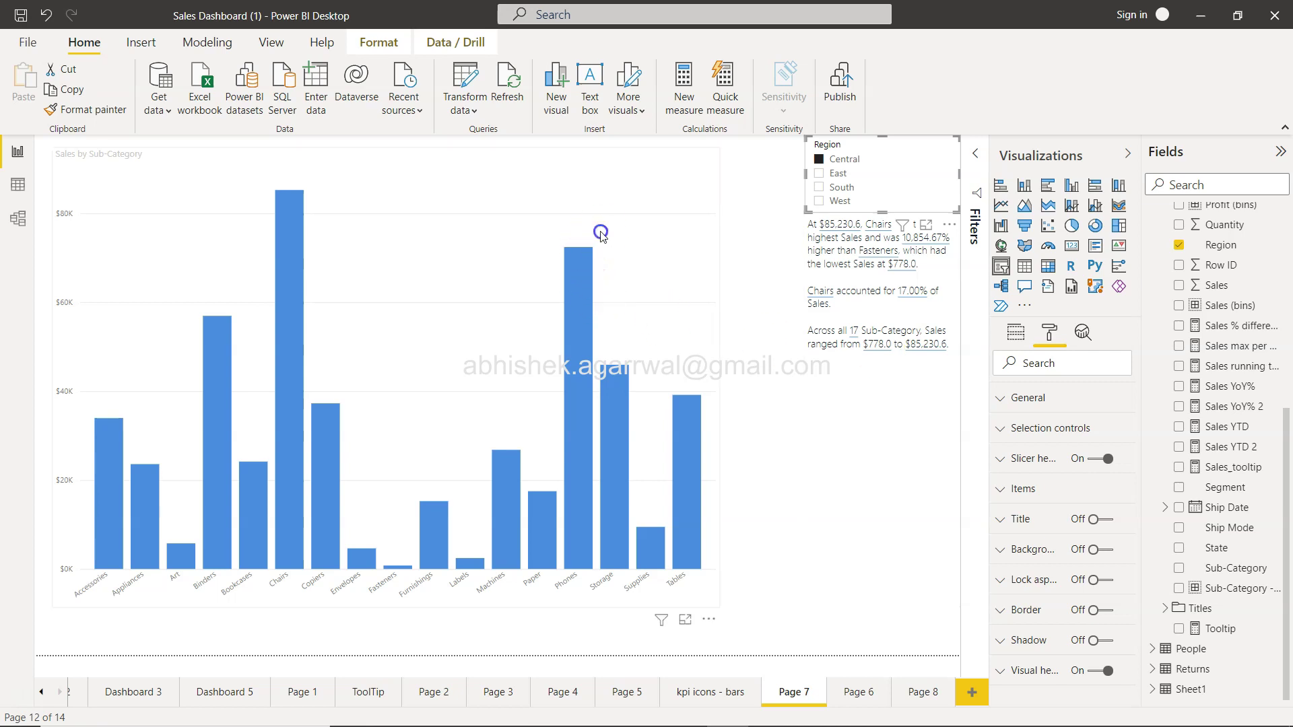